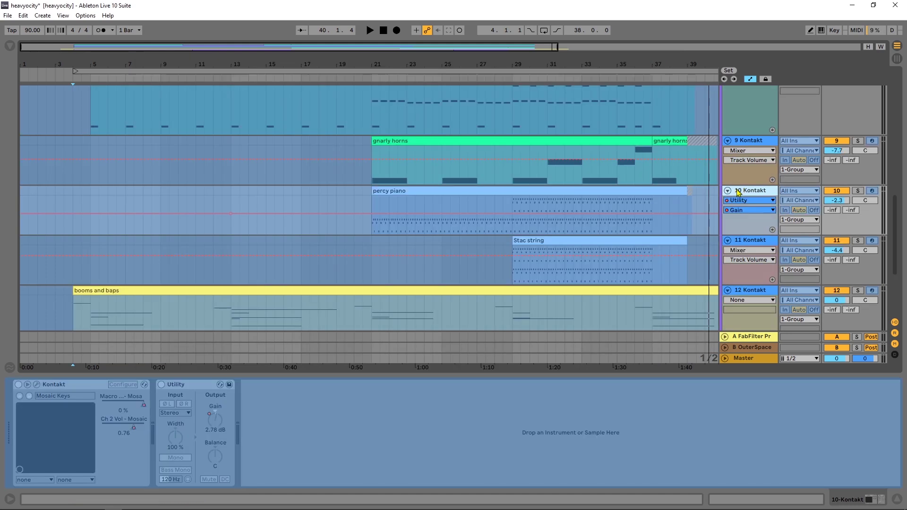
- Unfreeze the 10 Kontakt track and open its Mosaic Keys instrument interface
{"action": "right_click", "coordinate": [744, 191]}
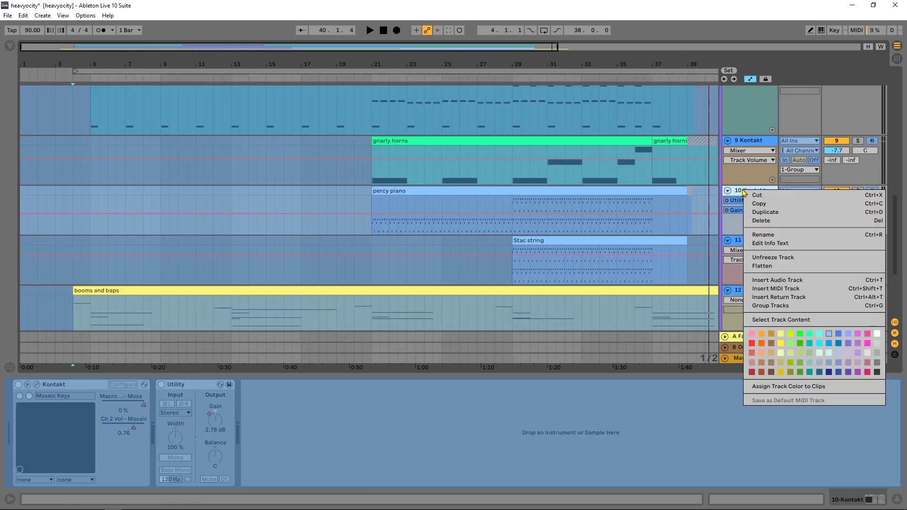
{"action": "left_click", "coordinate": [784, 262]}
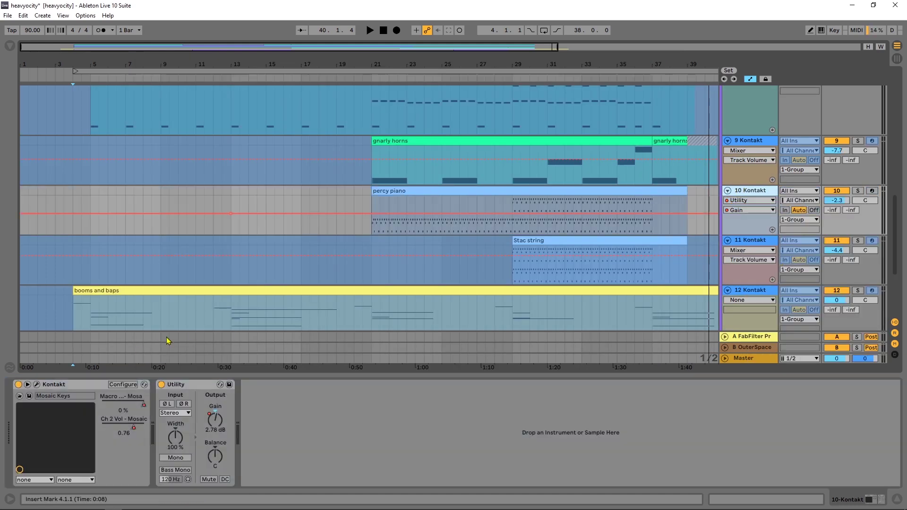
{"action": "left_click", "coordinate": [37, 384]}
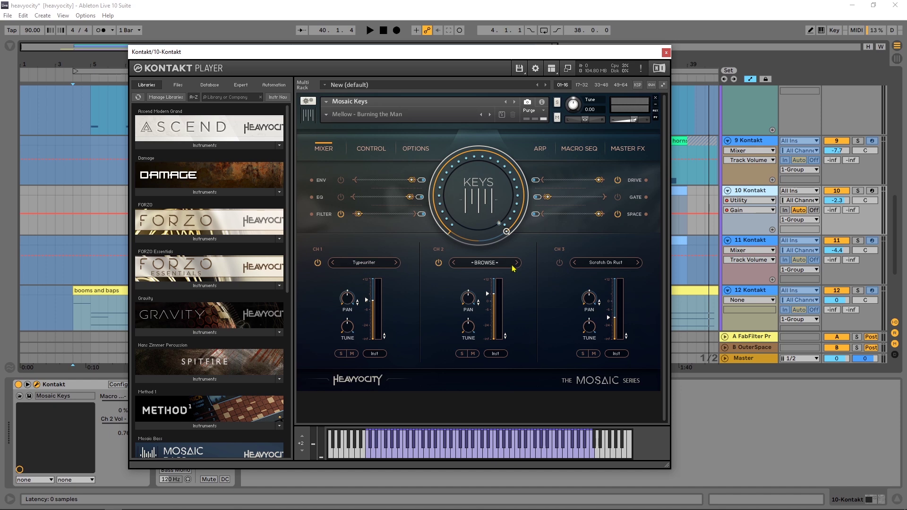
- Loop bars 21 to 25 of the percy piano clip and solo the 10 Kontakt track
{"action": "left_click", "coordinate": [857, 240]}
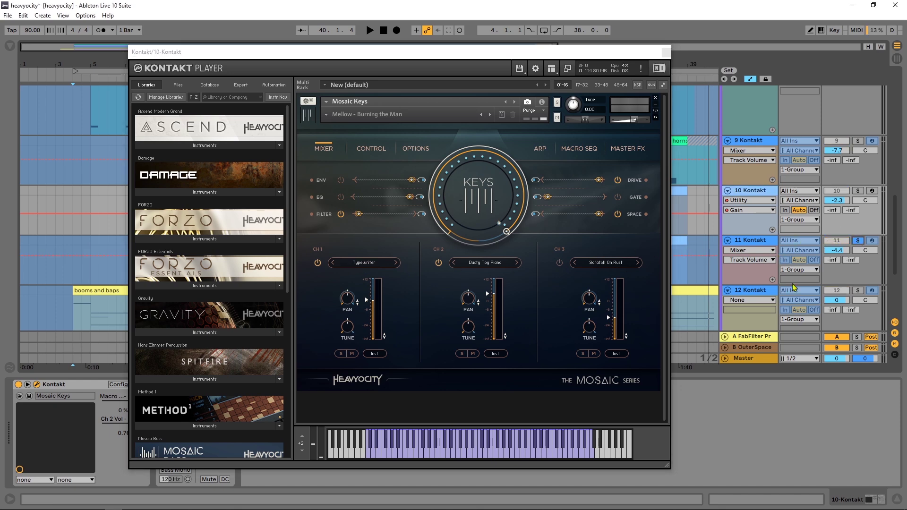
{"action": "left_click_drag", "start_coordinate": [529, 53], "coordinate": [495, 243]}
{"action": "left_click_drag", "start_coordinate": [372, 213], "coordinate": [507, 71]}
{"action": "key", "text": "ctrl+l"}
{"action": "left_click", "coordinate": [857, 190]}
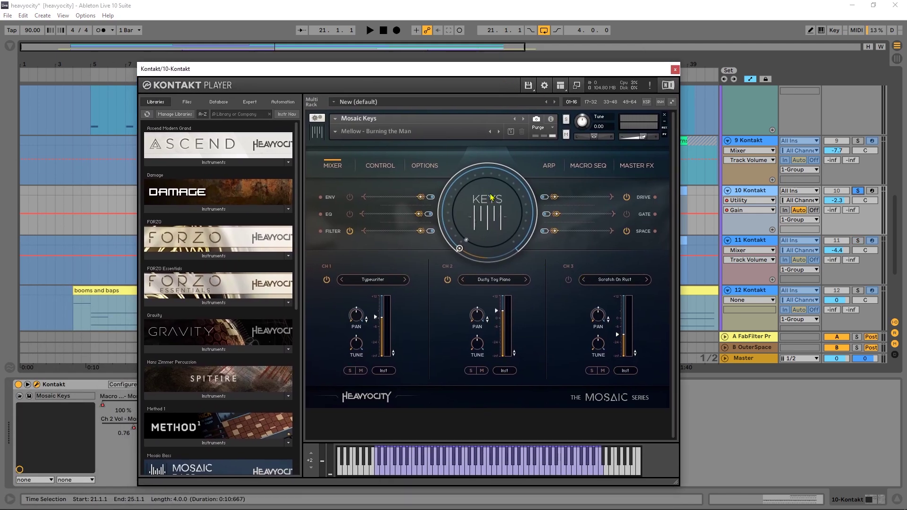
- Play the soloed percy piano loop, first without and then with the channel 3 Scratch On Rust layer turned on
{"action": "key", "text": "space"}
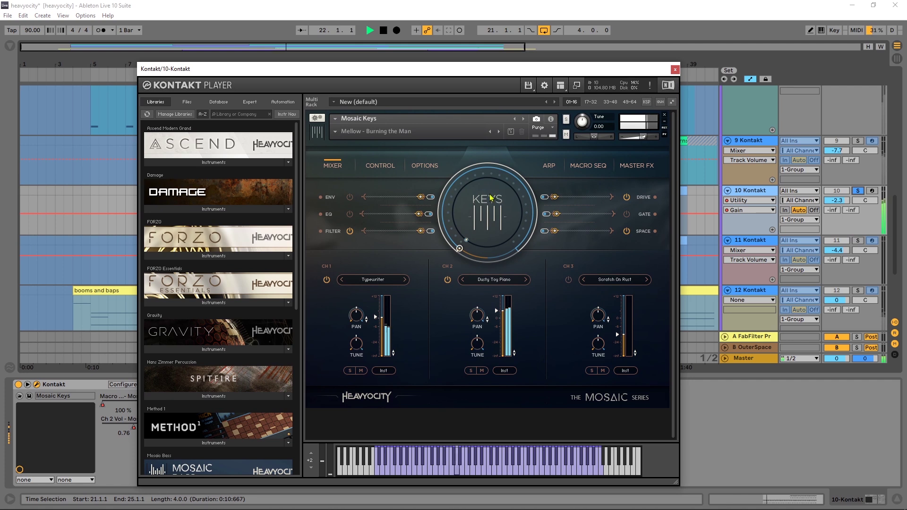
{"action": "key", "text": "space"}
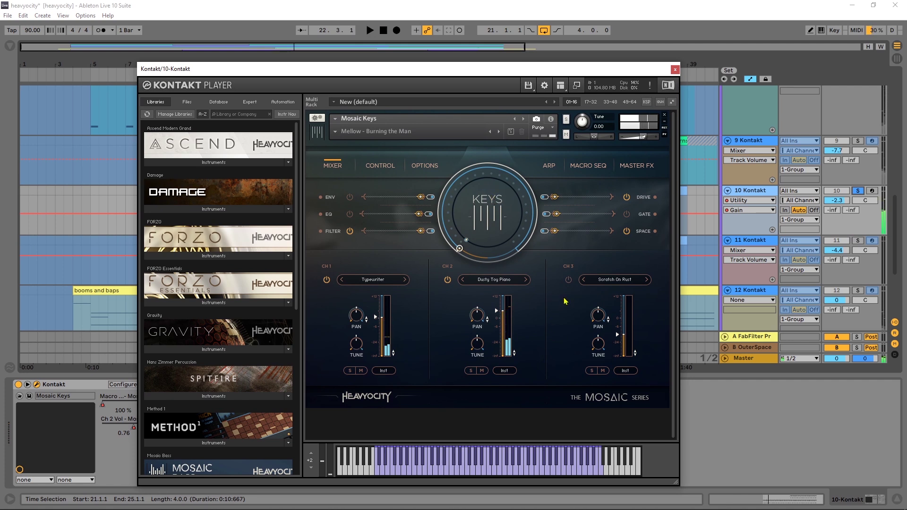
{"action": "left_click", "coordinate": [568, 280]}
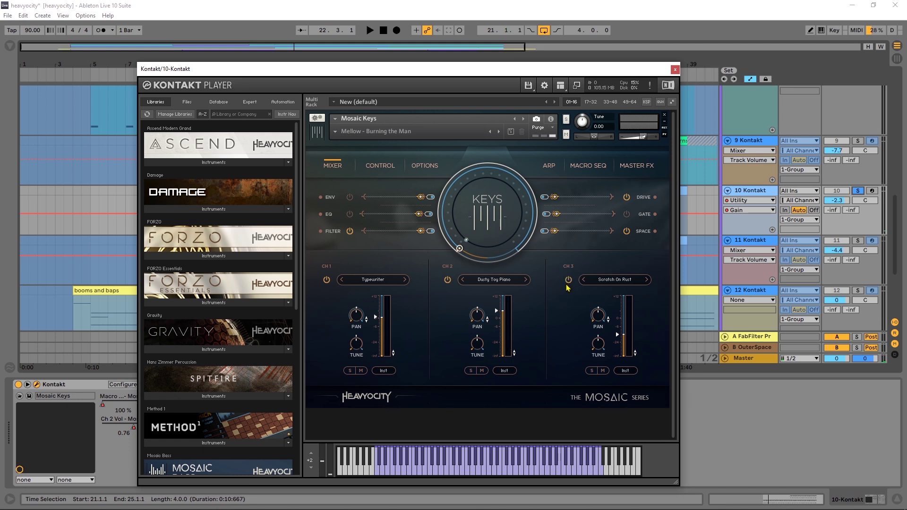
{"action": "key", "text": "space"}
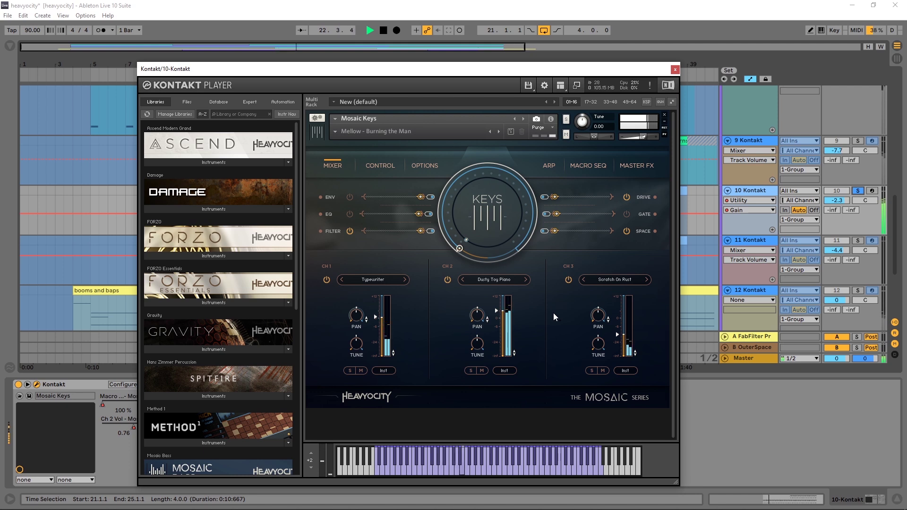
{"action": "key", "text": "space"}
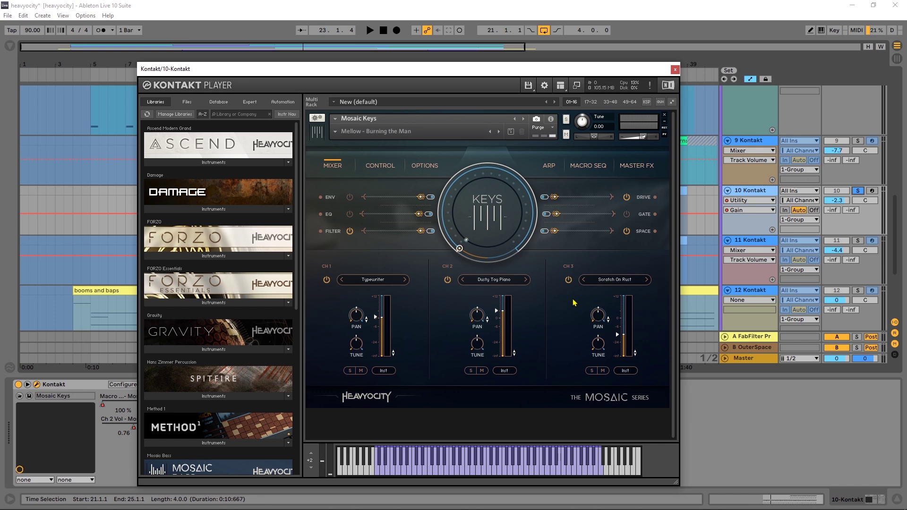
- Play the percy piano in the full mix from bar 21, switching the channel 3 Scratch On Rust layer off and on to compare
{"action": "left_click_drag", "start_coordinate": [572, 71], "coordinate": [334, 58]}
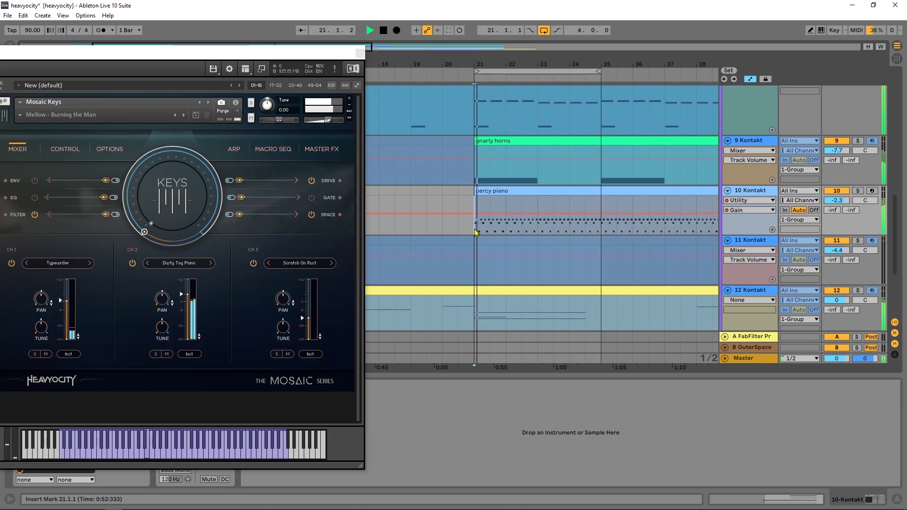
{"action": "left_click", "coordinate": [476, 232]}
{"action": "key", "text": "space"}
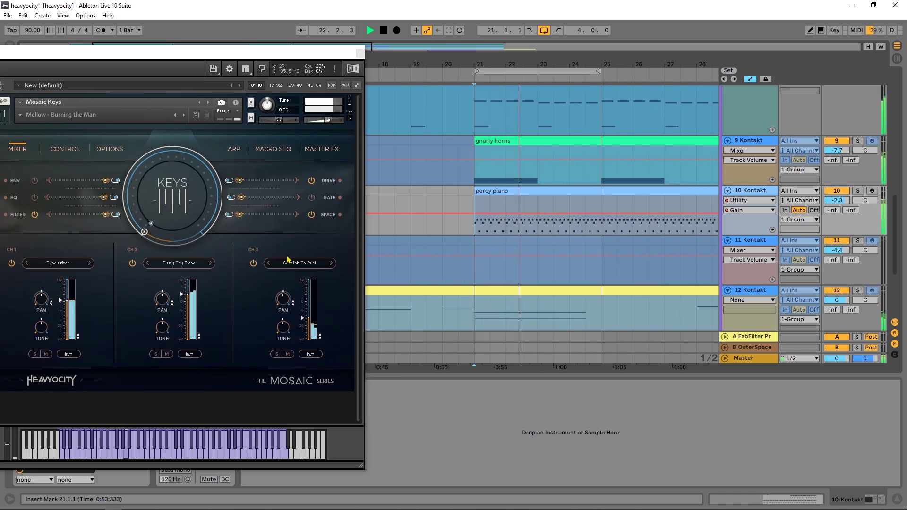
{"action": "left_click", "coordinate": [253, 264]}
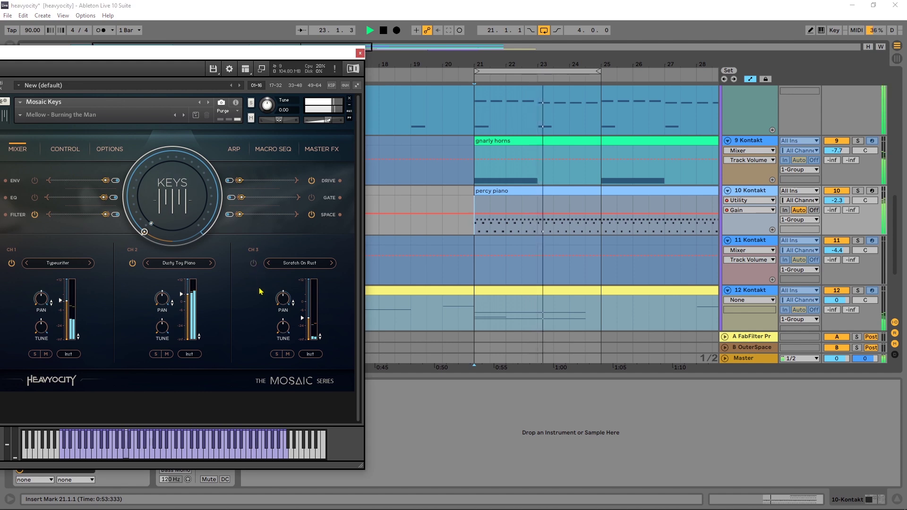
{"action": "left_click", "coordinate": [254, 263]}
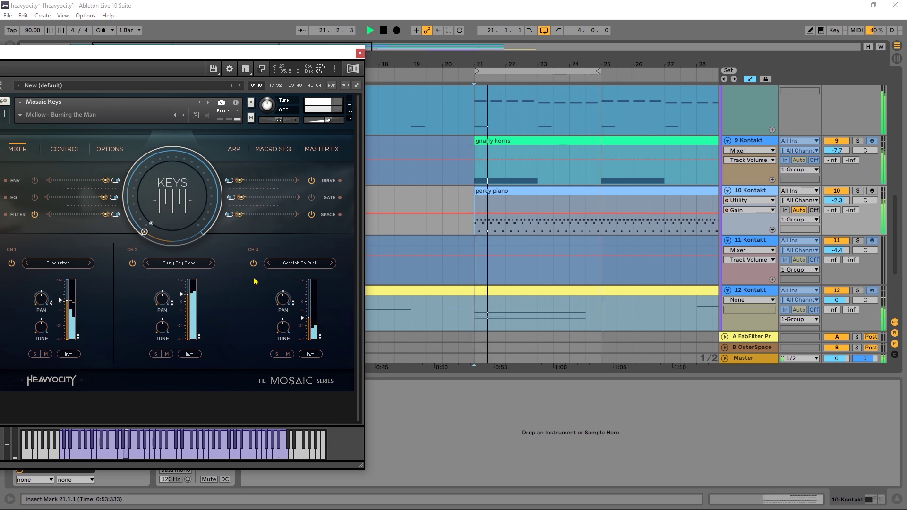
{"action": "key", "text": "space"}
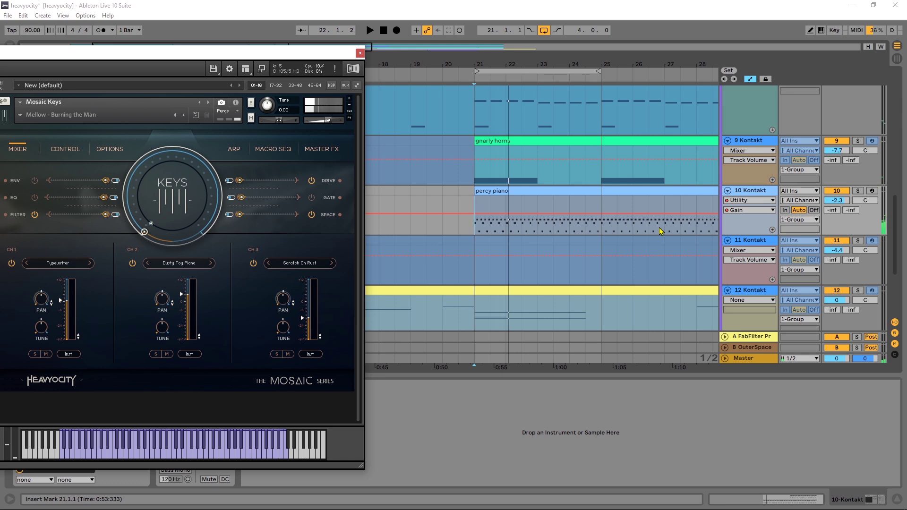
- Turn off the channel 3 Scratch On Rust layer in Mosaic Keys and close the instrument window
{"action": "left_click_drag", "start_coordinate": [292, 61], "coordinate": [422, 55]}
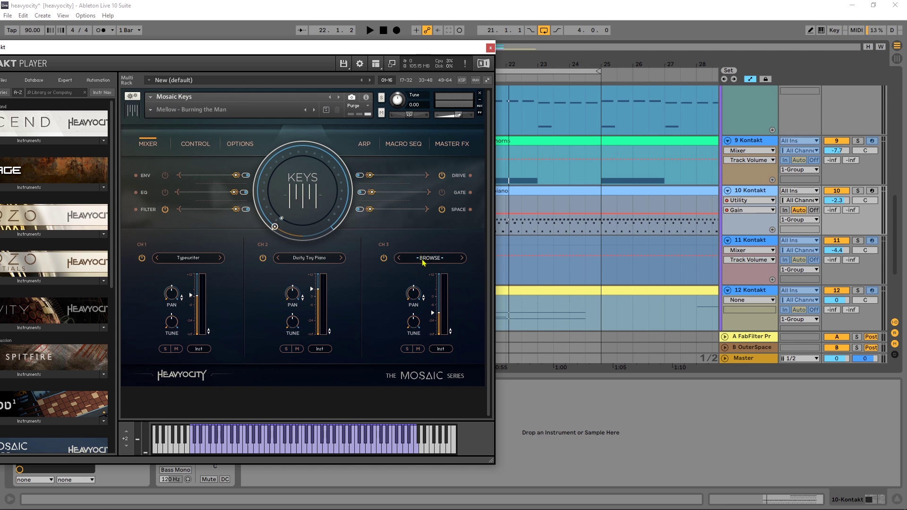
{"action": "left_click", "coordinate": [383, 259]}
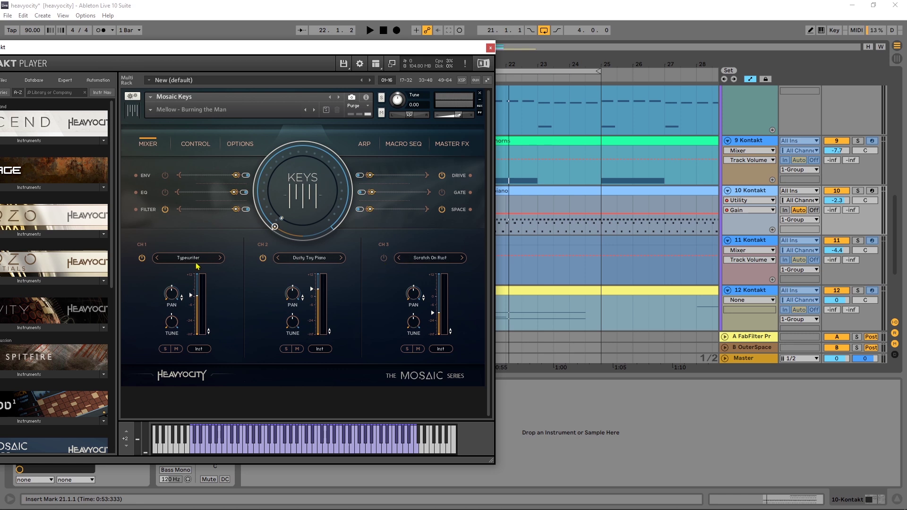
{"action": "left_click_drag", "start_coordinate": [423, 53], "coordinate": [586, 46]}
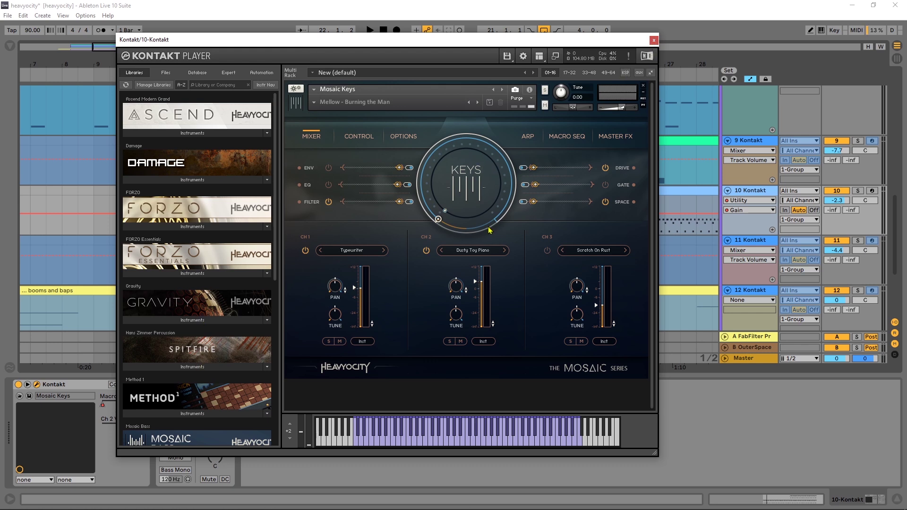
{"action": "left_click", "coordinate": [653, 40]}
- Examine the Full orch ens track, 3 Kontakt, in the LOW group and its list of automatable devices
{"action": "scroll", "coordinate": [563, 267], "scroll_direction": "down", "scroll_amount": 5}
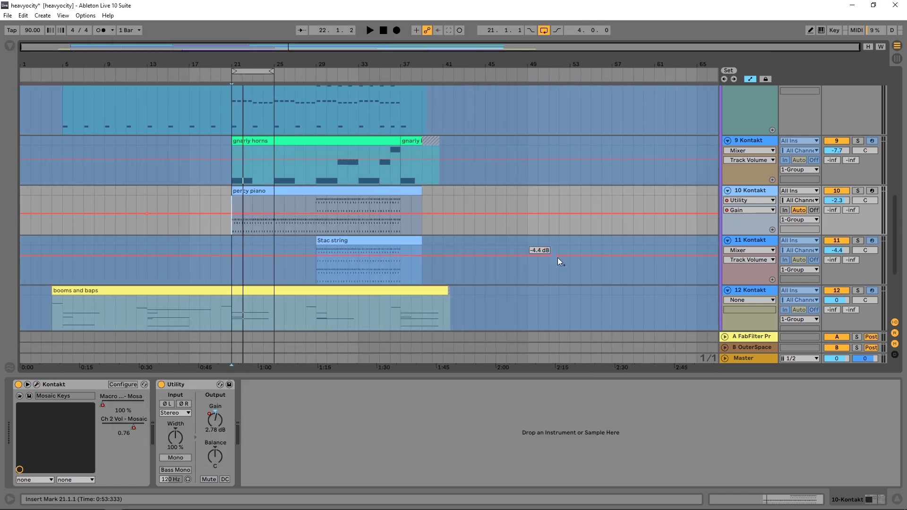
{"action": "scroll", "coordinate": [563, 268], "scroll_direction": "up", "scroll_amount": 8}
{"action": "scroll", "coordinate": [621, 156], "scroll_direction": "up", "scroll_amount": 5}
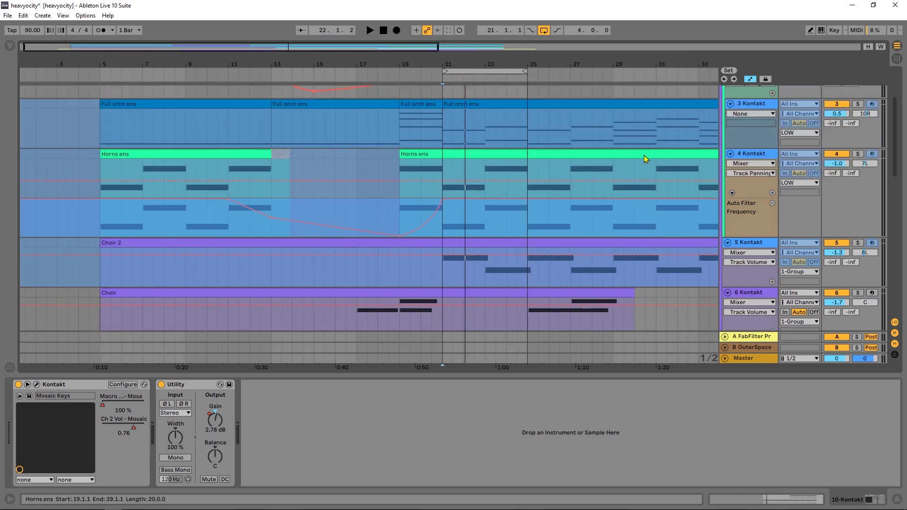
{"action": "scroll", "coordinate": [651, 158], "scroll_direction": "up", "scroll_amount": 5}
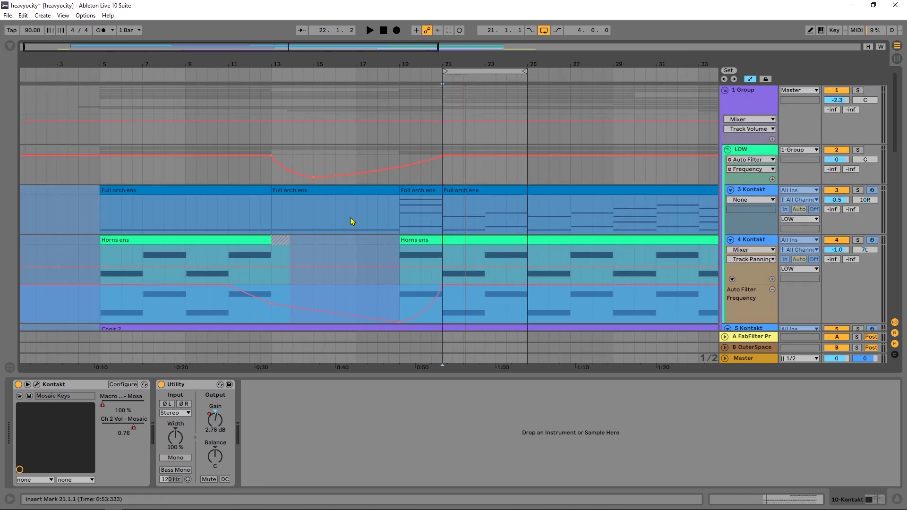
{"action": "left_click", "coordinate": [399, 219]}
{"action": "left_click", "coordinate": [750, 199]}
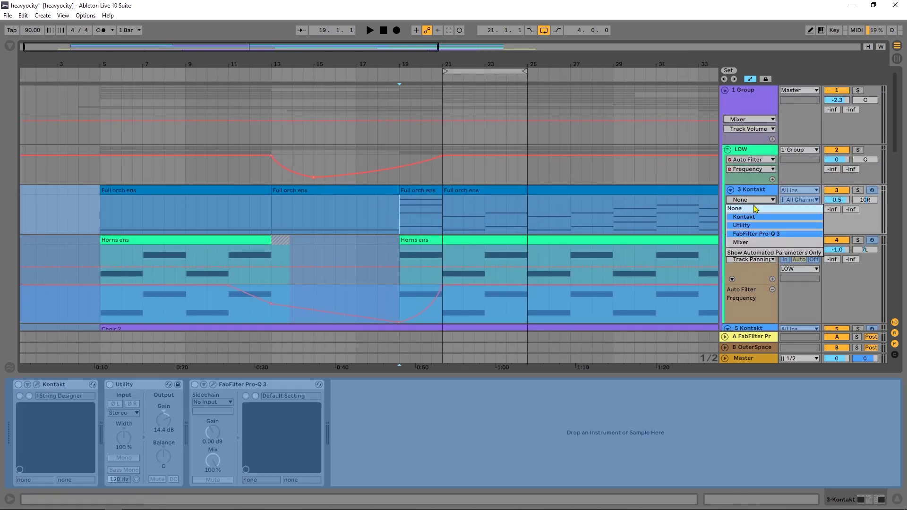
{"action": "left_click", "coordinate": [757, 200]}
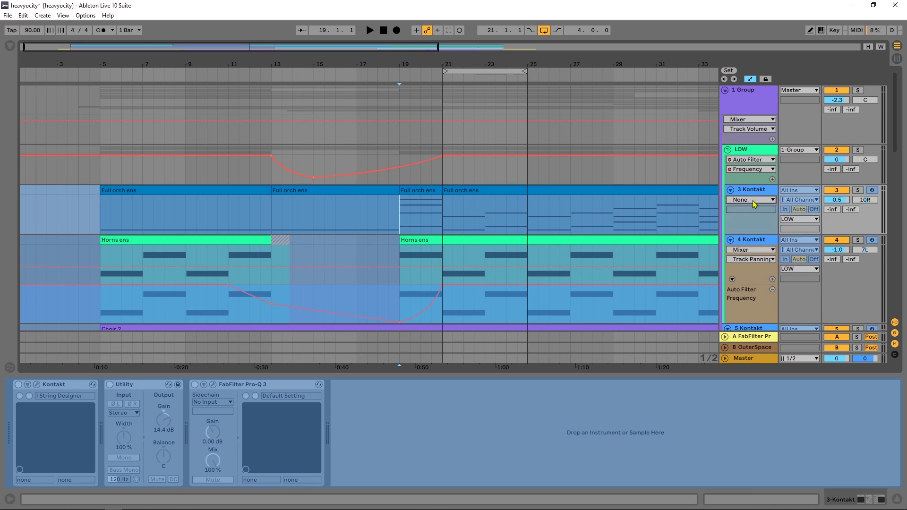
- Play the arrangement from bar 13 across the LOW group's filter frequency automation and solo the LOW group
{"action": "left_click", "coordinate": [271, 179]}
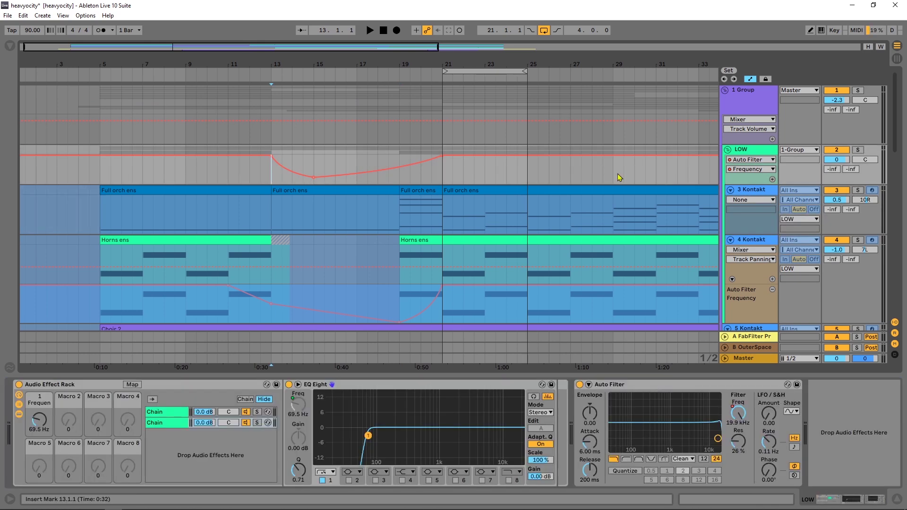
{"action": "left_click", "coordinate": [728, 150]}
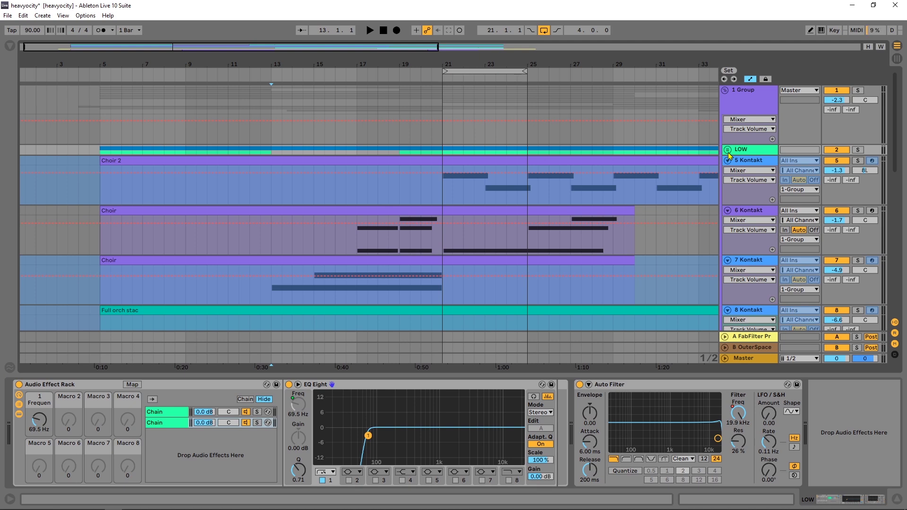
{"action": "left_click", "coordinate": [727, 150]}
{"action": "key", "text": "space"}
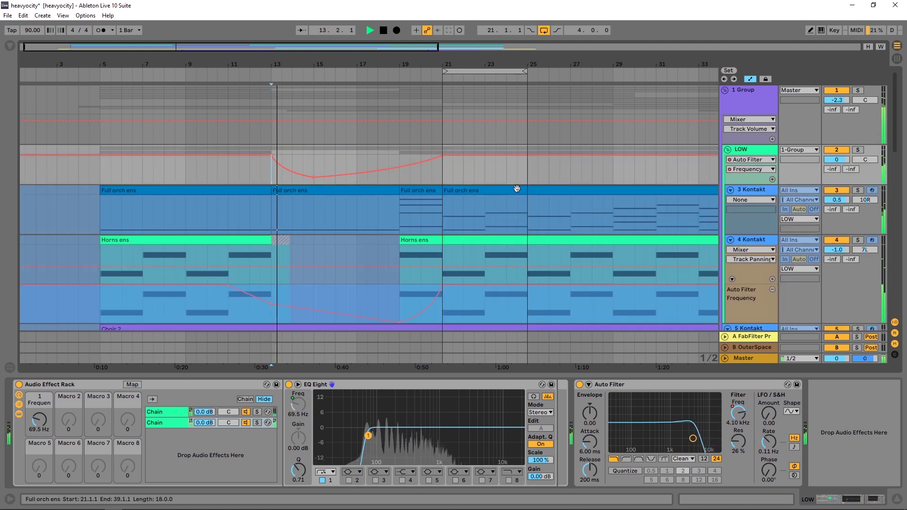
{"action": "key", "text": "space"}
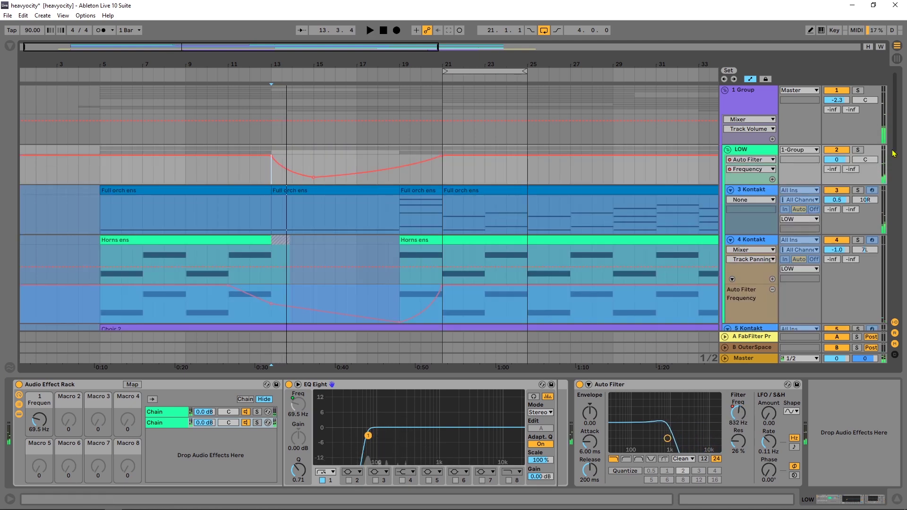
{"action": "left_click", "coordinate": [857, 150]}
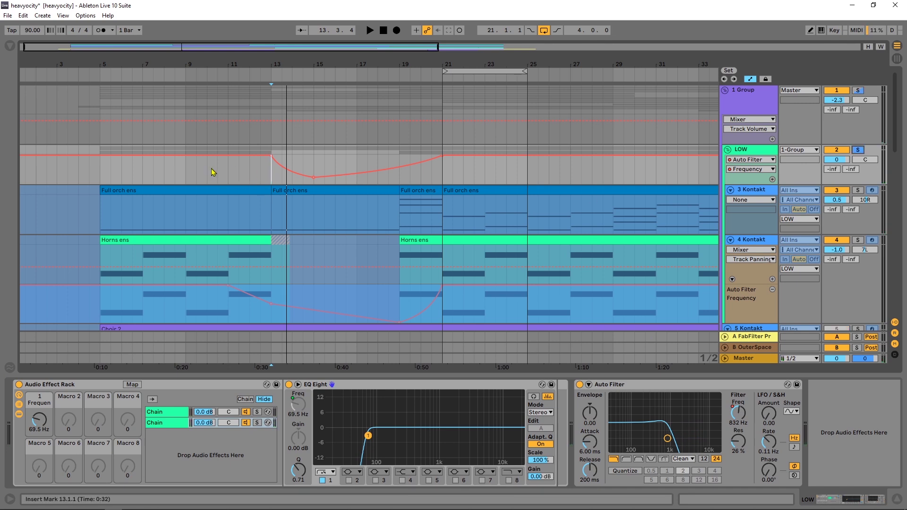
- Unfreeze the 3 Kontakt track and view the EQ curve in its FabFilter Pro-Q 3
{"action": "scroll", "coordinate": [635, 231], "scroll_direction": "down", "scroll_amount": 1}
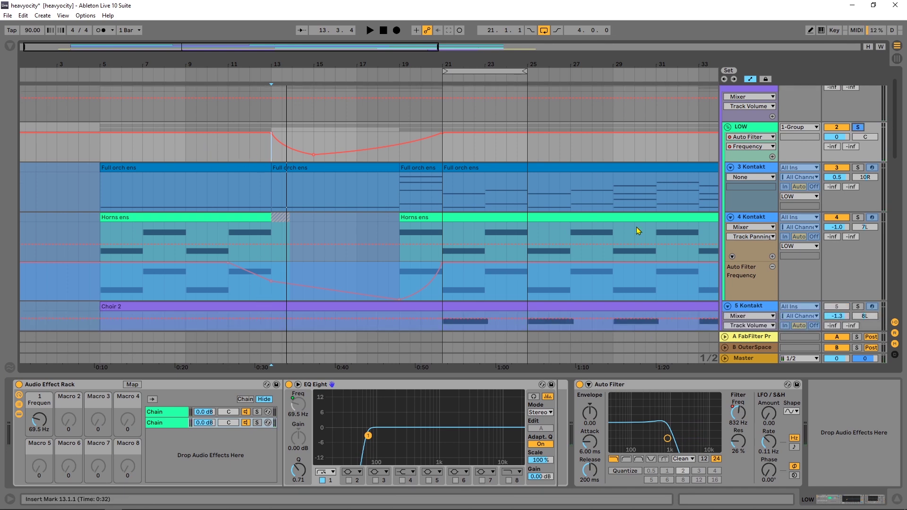
{"action": "left_click", "coordinate": [755, 171]}
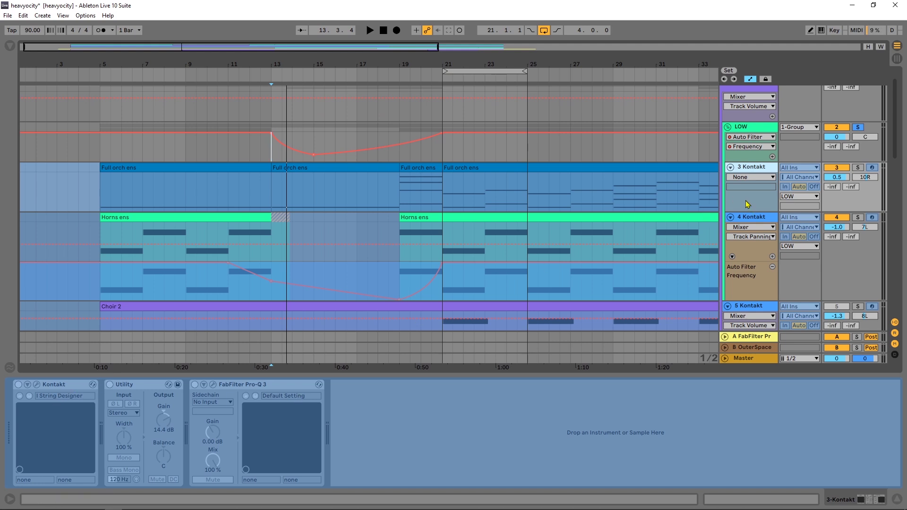
{"action": "left_click", "coordinate": [749, 178]}
{"action": "left_click", "coordinate": [749, 177]}
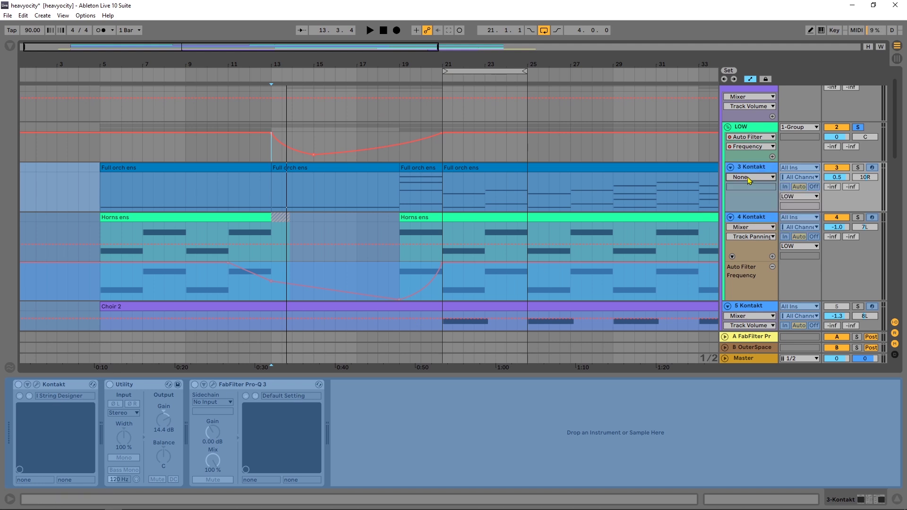
{"action": "left_click", "coordinate": [751, 178]}
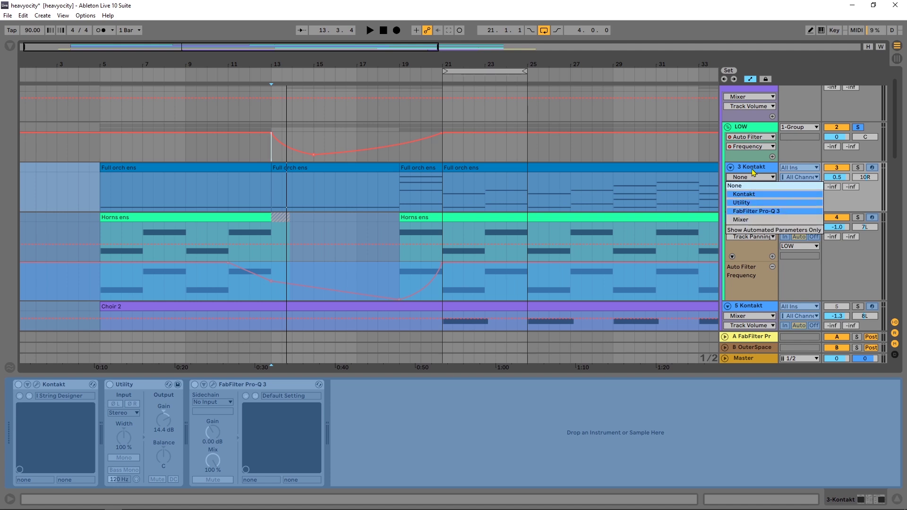
{"action": "right_click", "coordinate": [753, 169]}
{"action": "left_click", "coordinate": [793, 246]}
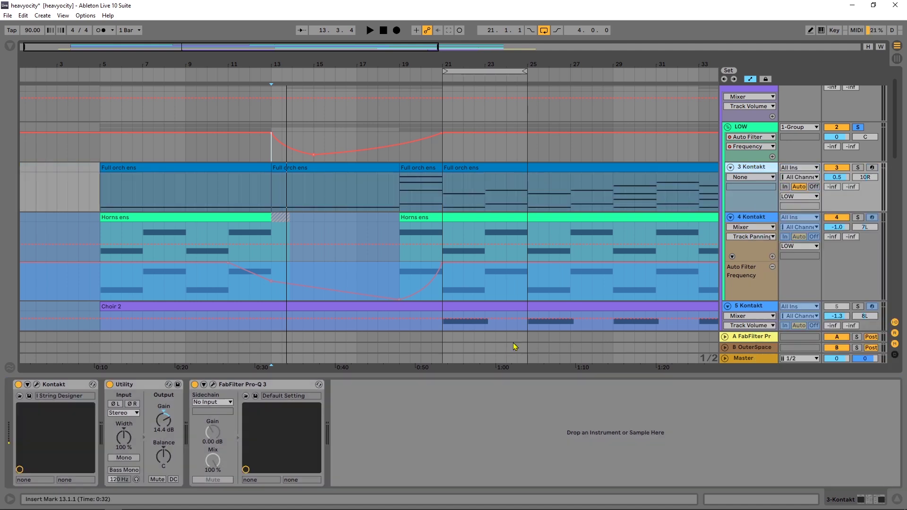
{"action": "left_click", "coordinate": [213, 385]}
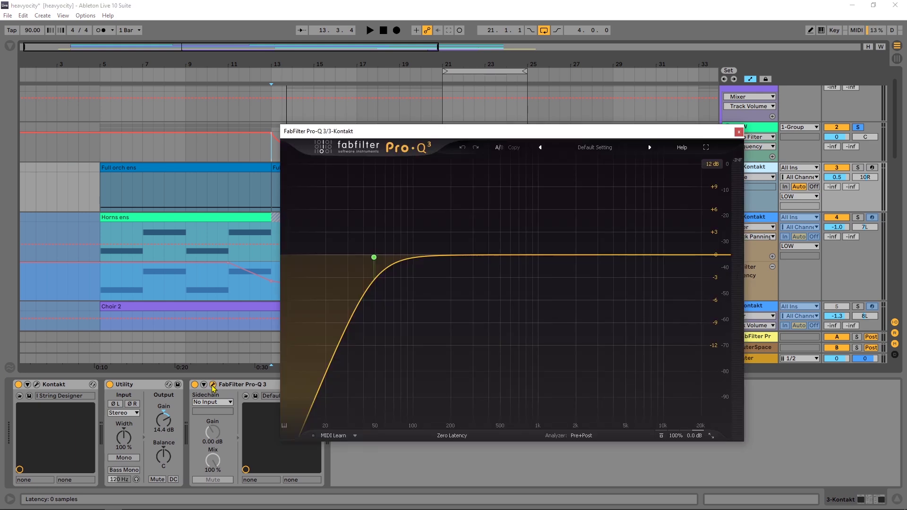
{"action": "left_click", "coordinate": [739, 133]}
- Unfreeze the 4 Kontakt track that holds the Horns ens clips in the LOW group
{"action": "left_click", "coordinate": [750, 217]}
{"action": "scroll", "coordinate": [750, 217], "scroll_direction": "down", "scroll_amount": 1}
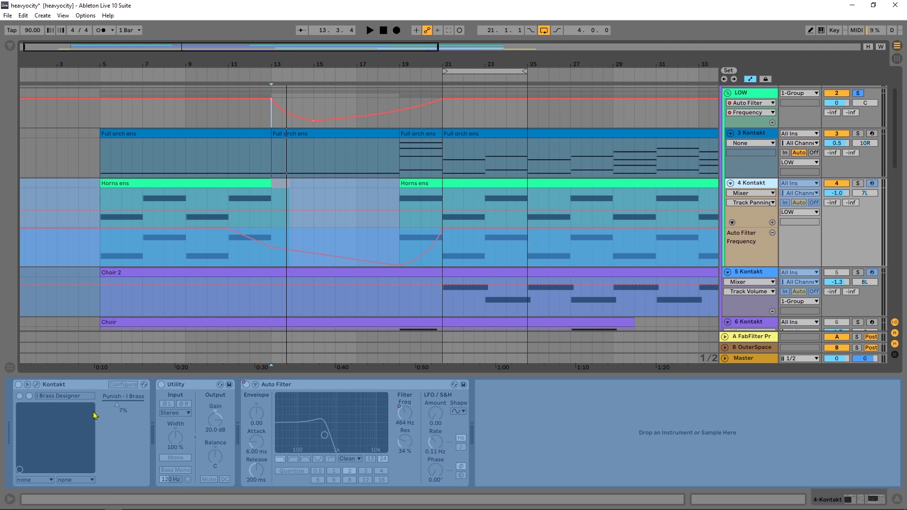
{"action": "right_click", "coordinate": [762, 184]}
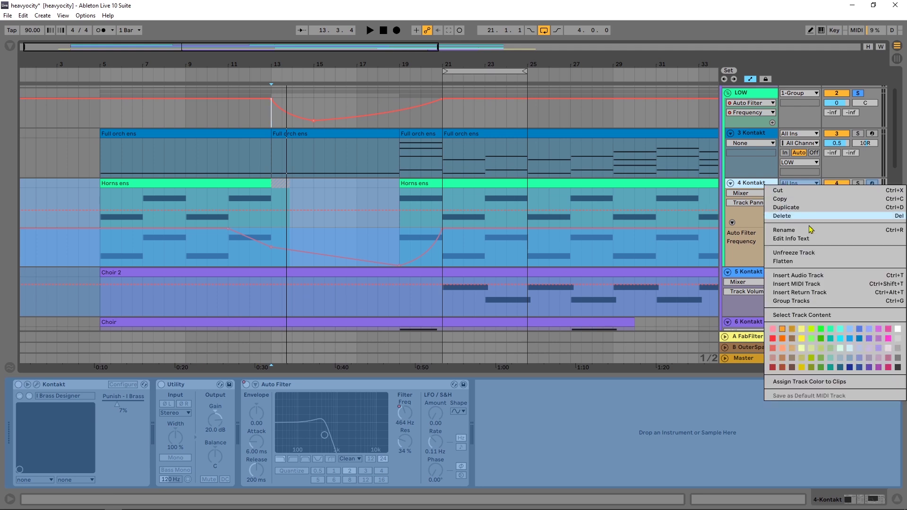
{"action": "left_click", "coordinate": [804, 253]}
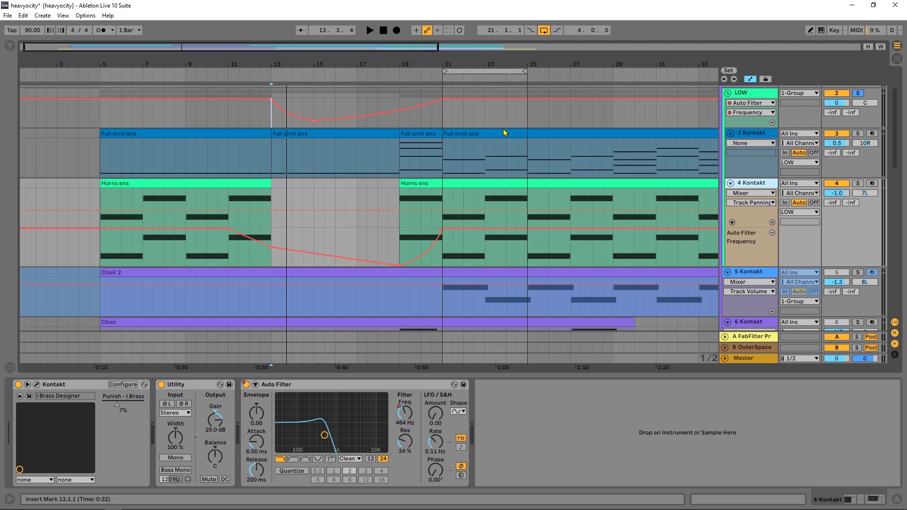
- Play the soloed LOW group from bar 13 and again from bar 11, following the 4 Kontakt track's Auto Filter frequency automation
{"action": "left_click", "coordinate": [271, 118]}
{"action": "key", "text": "space"}
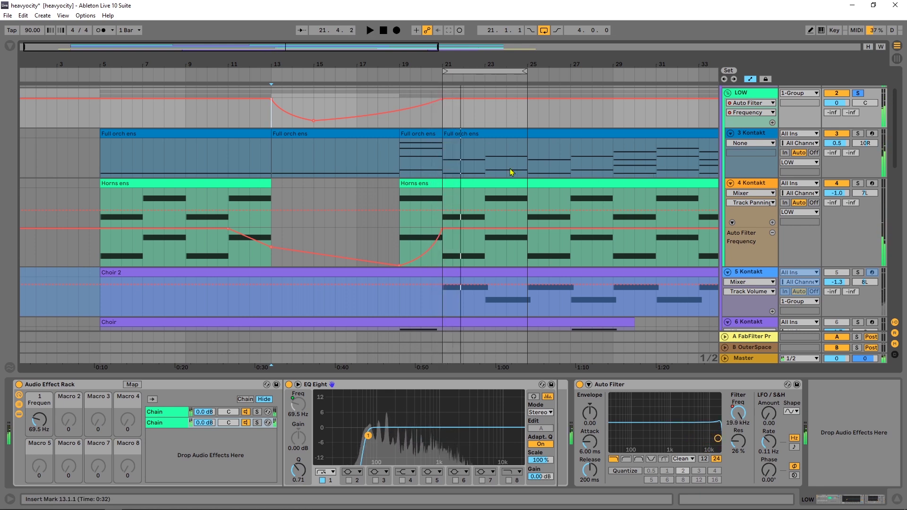
{"action": "left_click", "coordinate": [752, 188]}
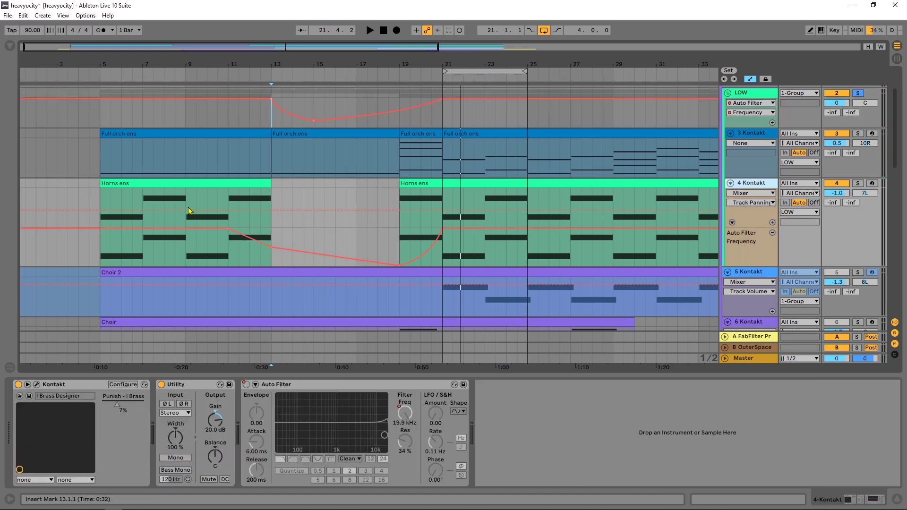
{"action": "left_click", "coordinate": [229, 201]}
{"action": "key", "text": "space"}
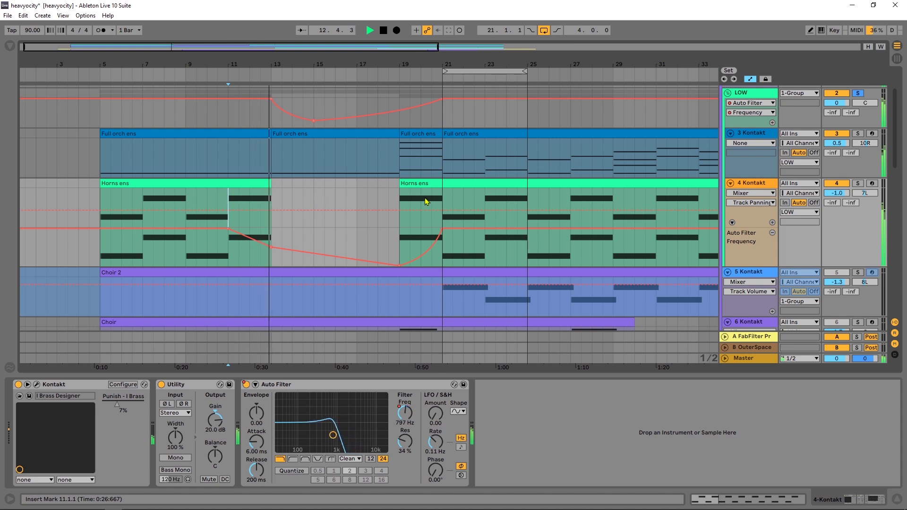
{"action": "key", "text": "space"}
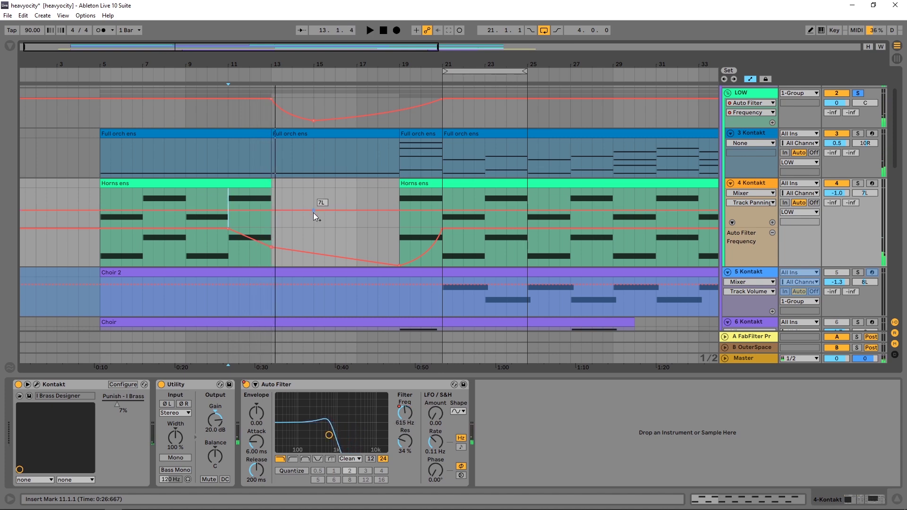
- Select the 6 Kontakt Choir track and open its Mosaic Voices instrument
{"action": "scroll", "coordinate": [317, 210], "scroll_direction": "down", "scroll_amount": 1}
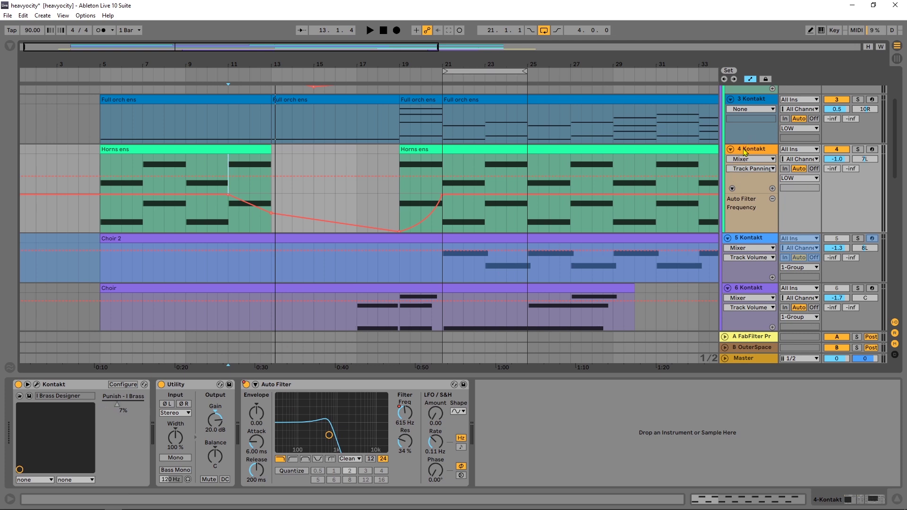
{"action": "scroll", "coordinate": [740, 212], "scroll_direction": "down", "scroll_amount": 2}
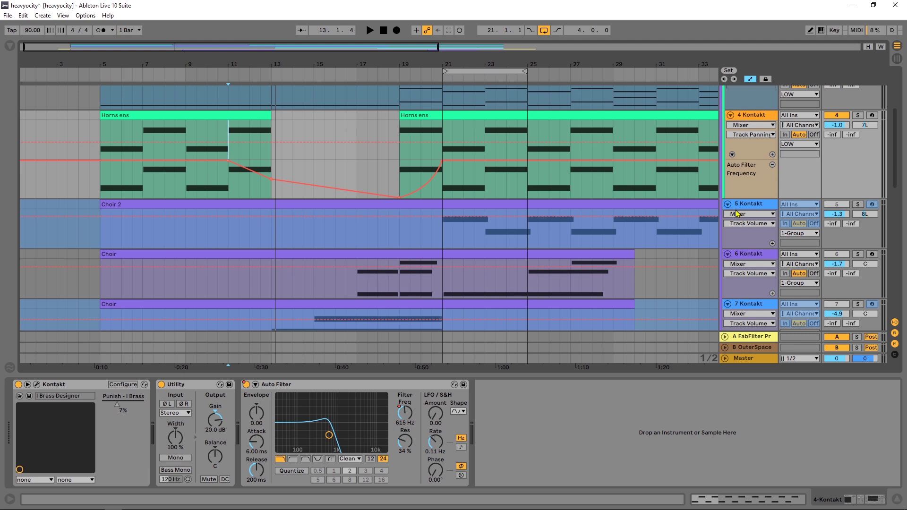
{"action": "key", "text": "minus"}
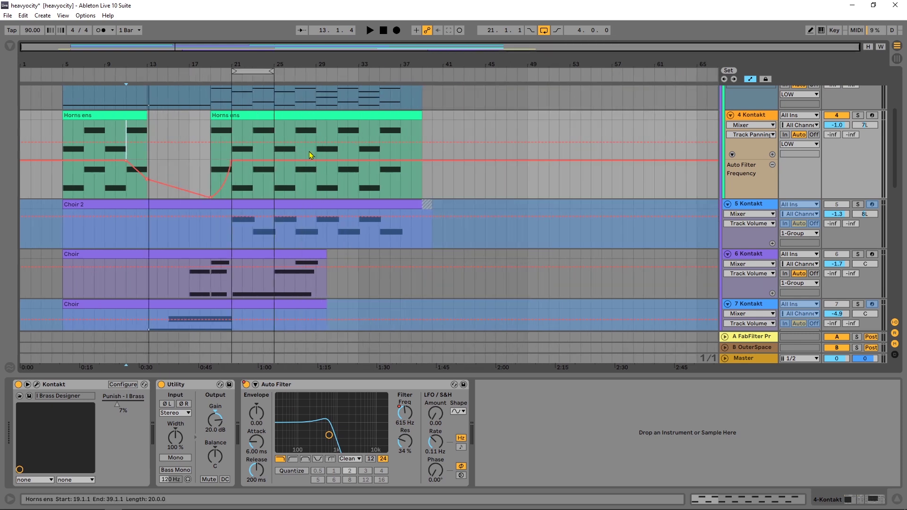
{"action": "left_click", "coordinate": [234, 239]}
{"action": "scroll", "coordinate": [719, 222], "scroll_direction": "down", "scroll_amount": 2}
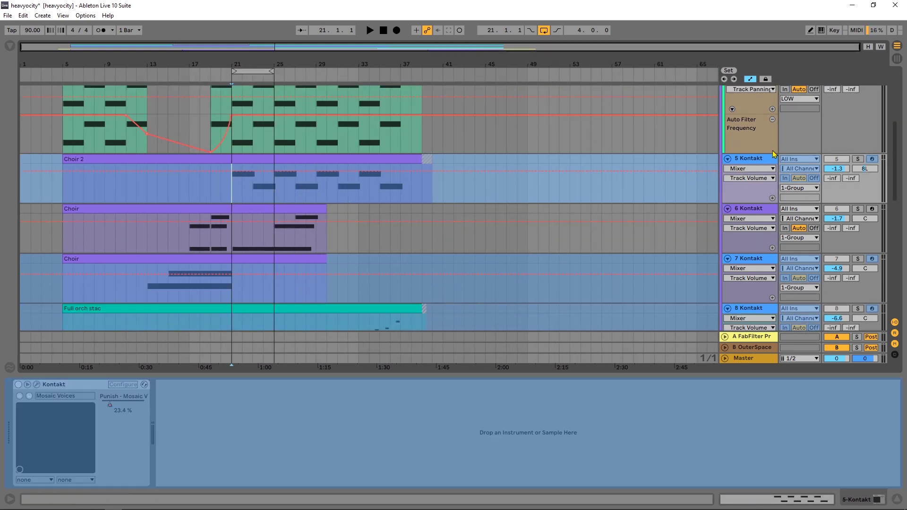
{"action": "key", "text": "Down"}
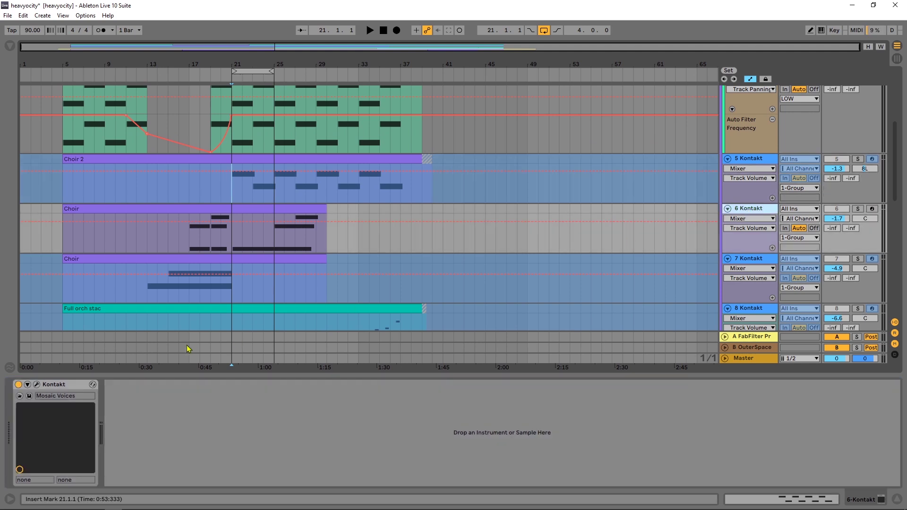
{"action": "left_click", "coordinate": [38, 386]}
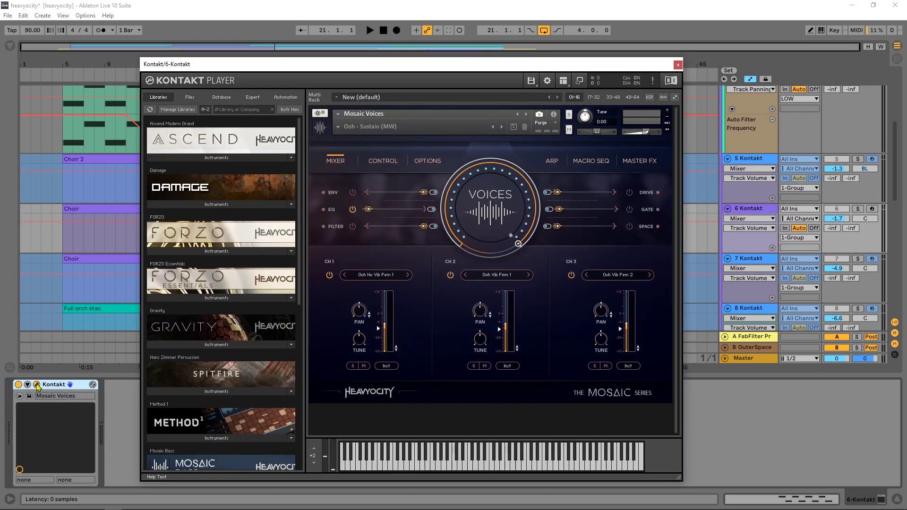
- Solo the 6 Kontakt Choir track and play it from bar 17
{"action": "left_click", "coordinate": [189, 246]}
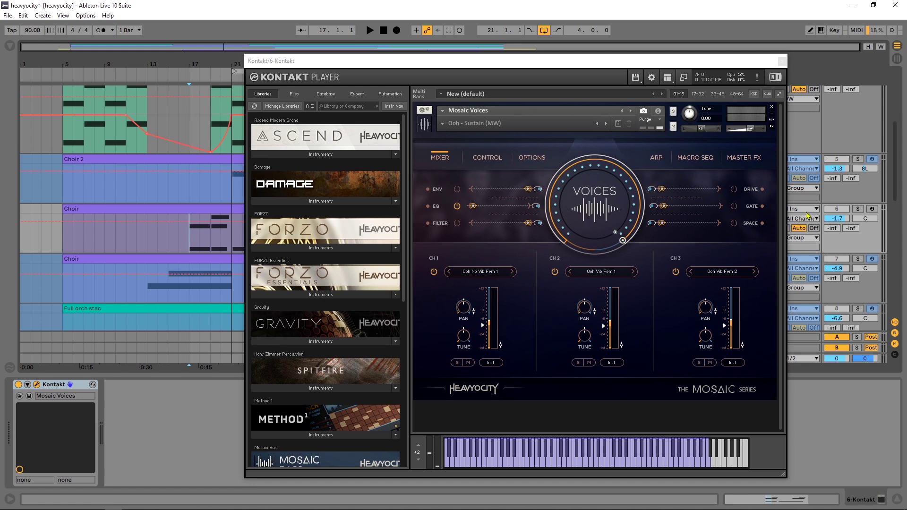
{"action": "key", "text": "space"}
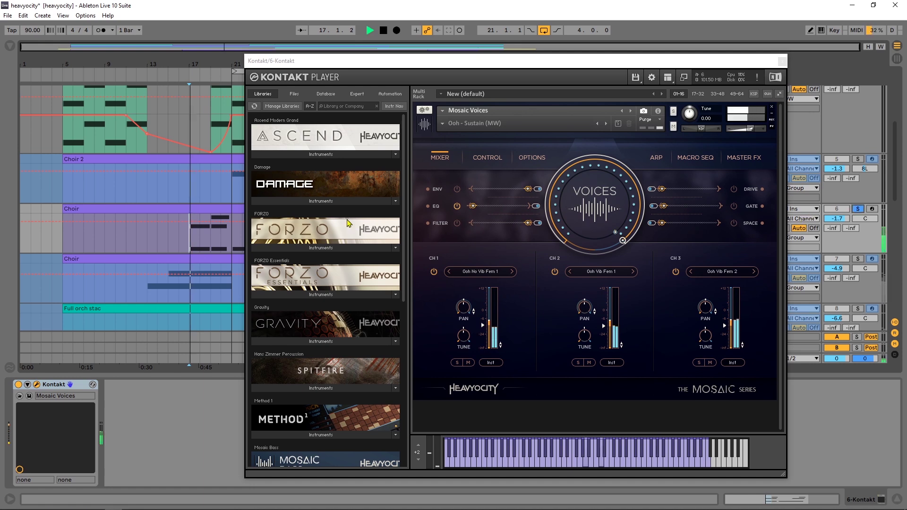
{"action": "key", "text": "space"}
- Solo the 7 Kontakt Choir track, play it from bar 13 and close the Mosaic Voices window
{"action": "left_click", "coordinate": [857, 259]}
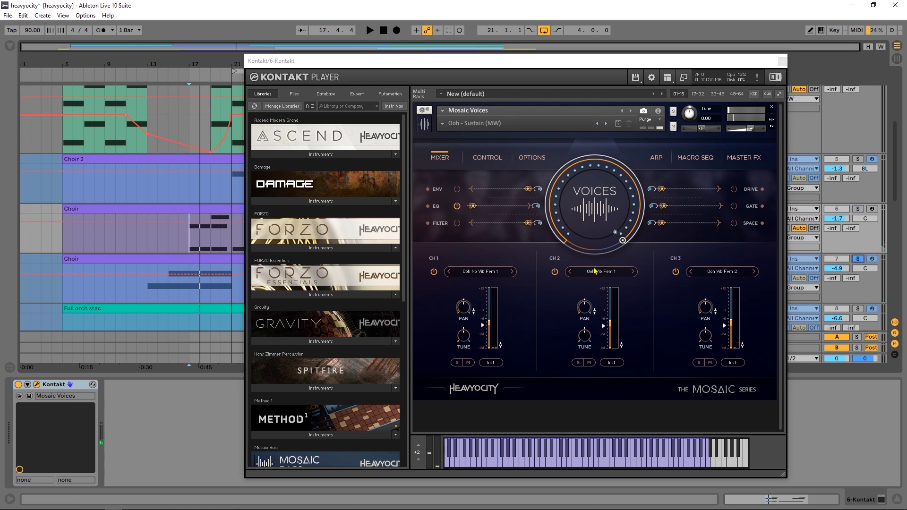
{"action": "left_click", "coordinate": [149, 295]}
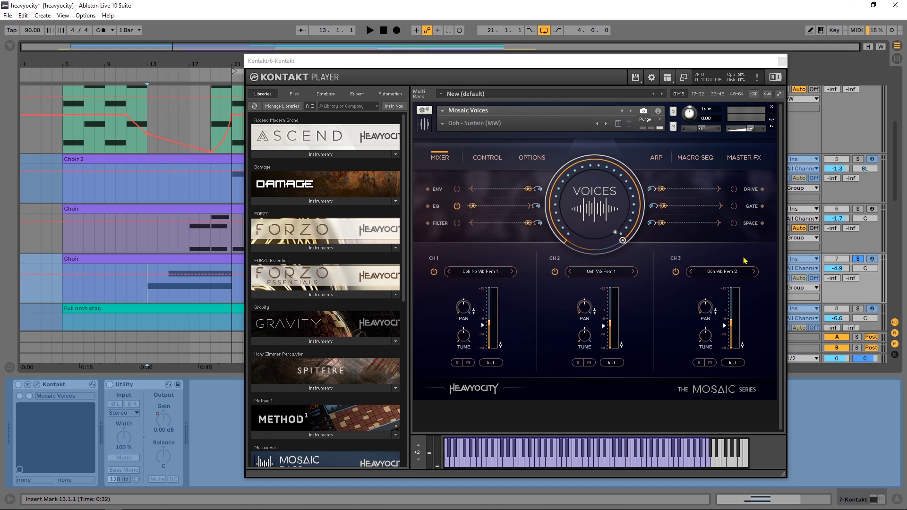
{"action": "key", "text": "space"}
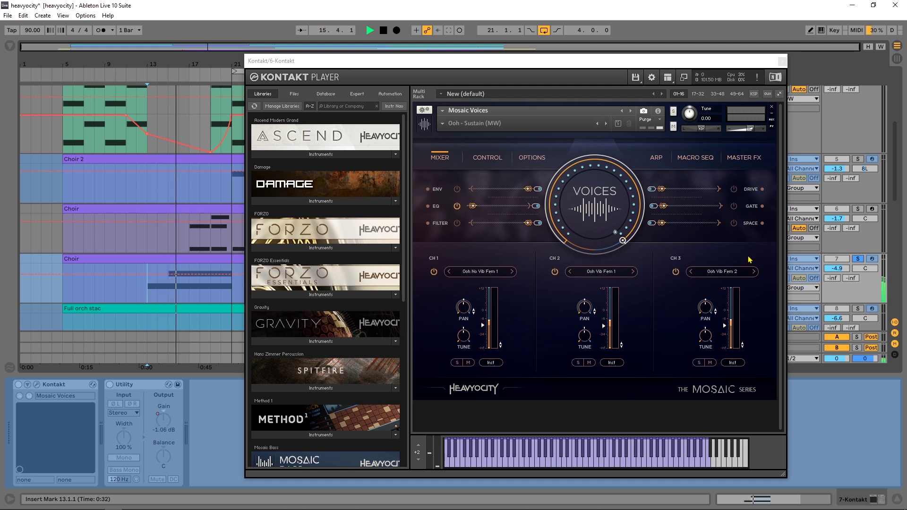
{"action": "key", "text": "space"}
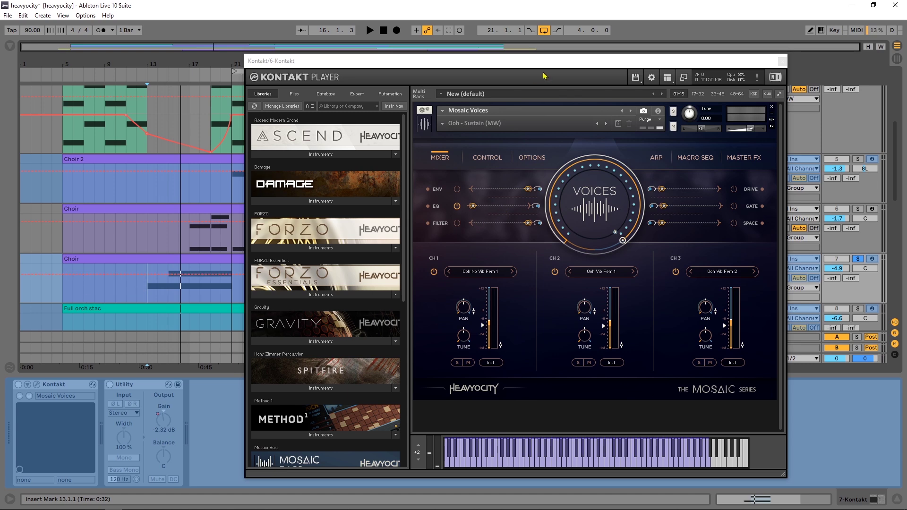
{"action": "left_click", "coordinate": [782, 61]}
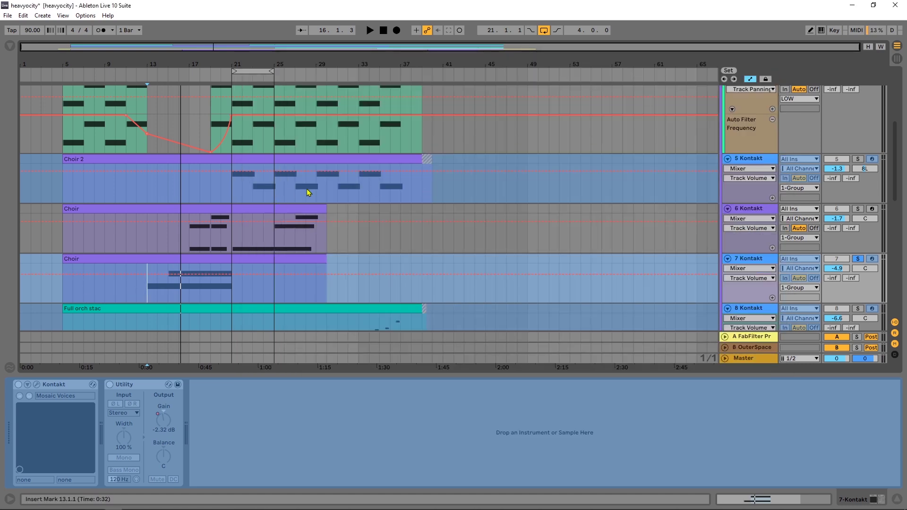
- Audition the 5 Kontakt Choir 2 track soloed from bar 21 and turn its solo off
{"action": "left_click", "coordinate": [260, 188]}
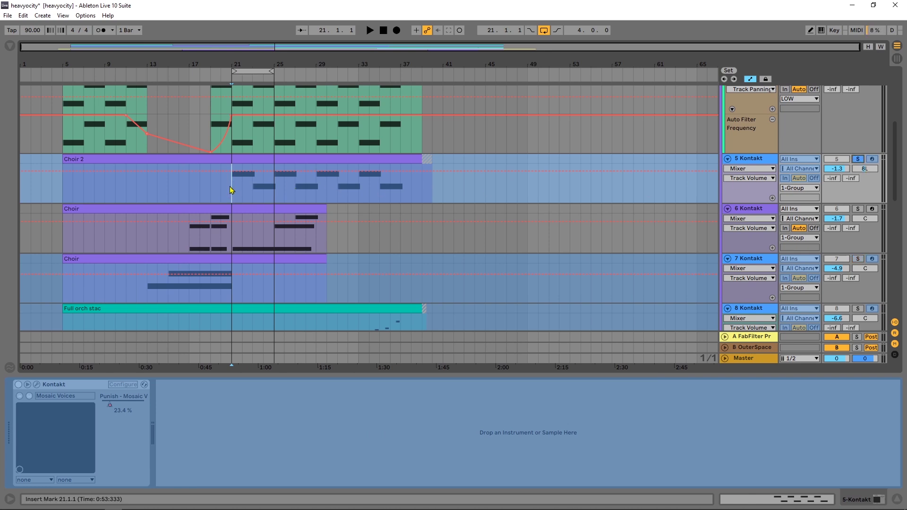
{"action": "key", "text": "space"}
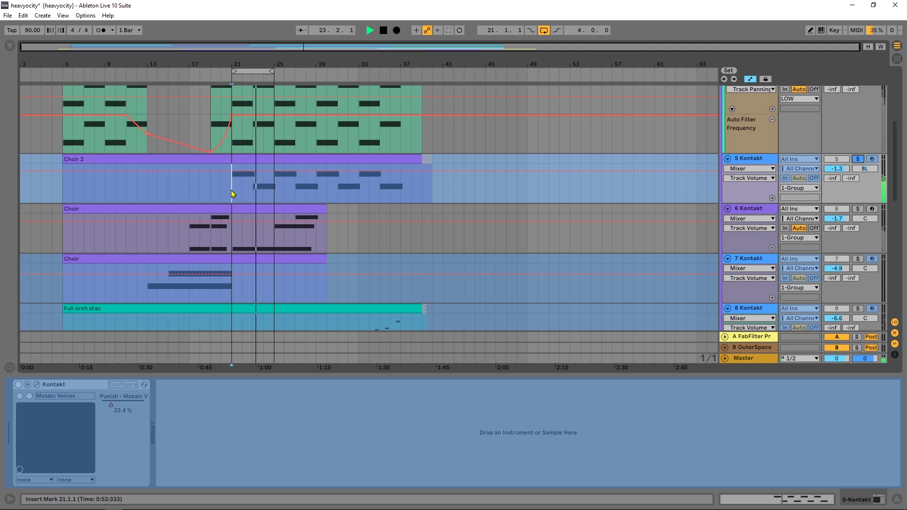
{"action": "key", "text": "space"}
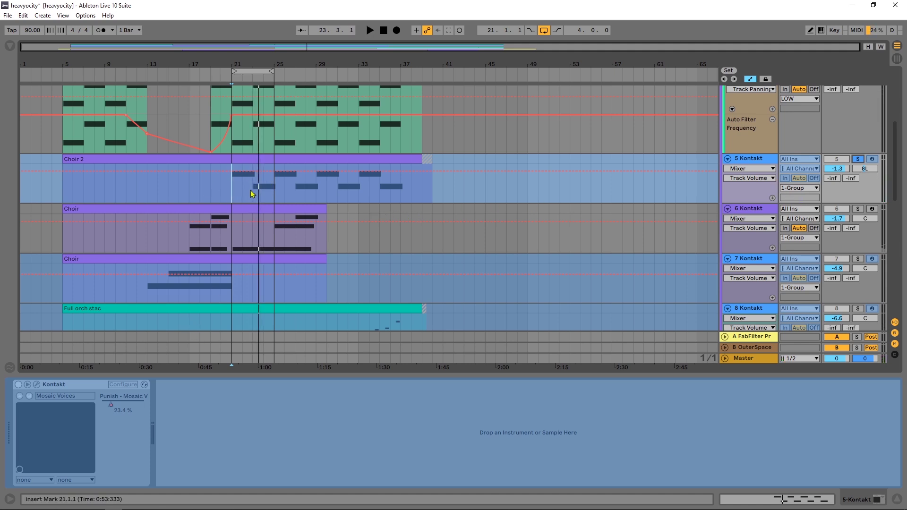
{"action": "left_click", "coordinate": [857, 159]}
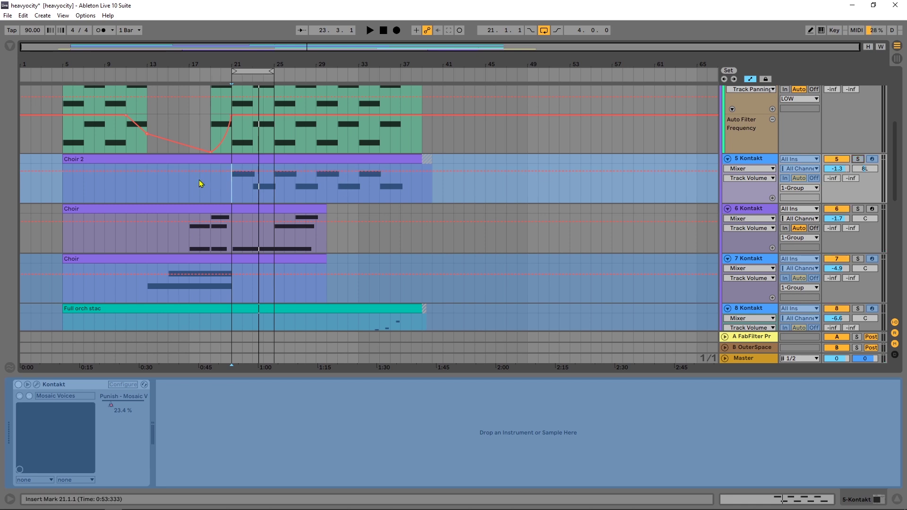
- Play the full mix from bar 21, switching the 5 Kontakt track's solo on and off for comparison
{"action": "key", "text": "space"}
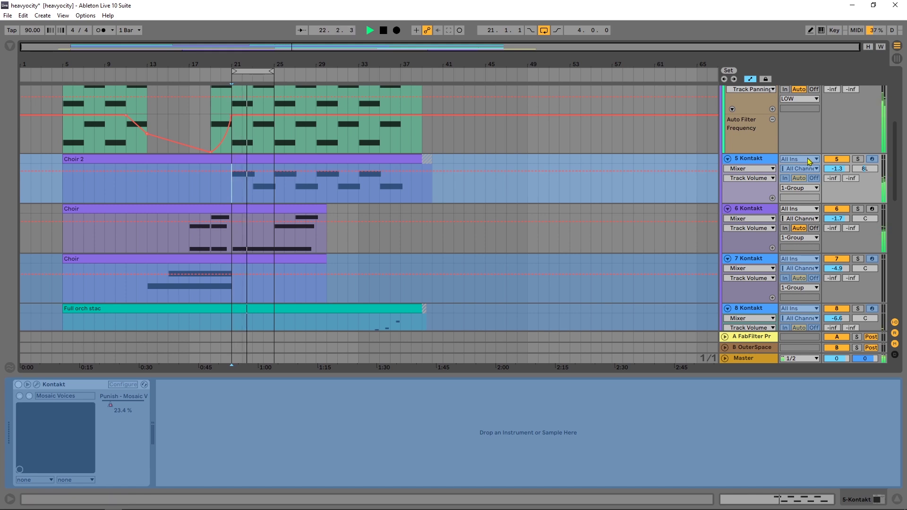
{"action": "left_click", "coordinate": [857, 159]}
{"action": "left_click", "coordinate": [855, 161]}
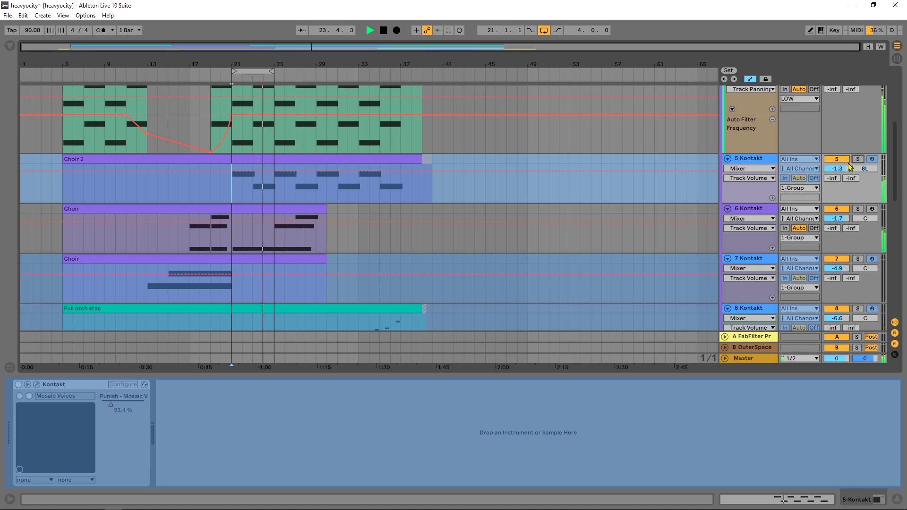
- Unfreeze the 8 Kontakt track that holds the Full orch stac clip
{"action": "scroll", "coordinate": [373, 239], "scroll_direction": "down", "scroll_amount": 5}
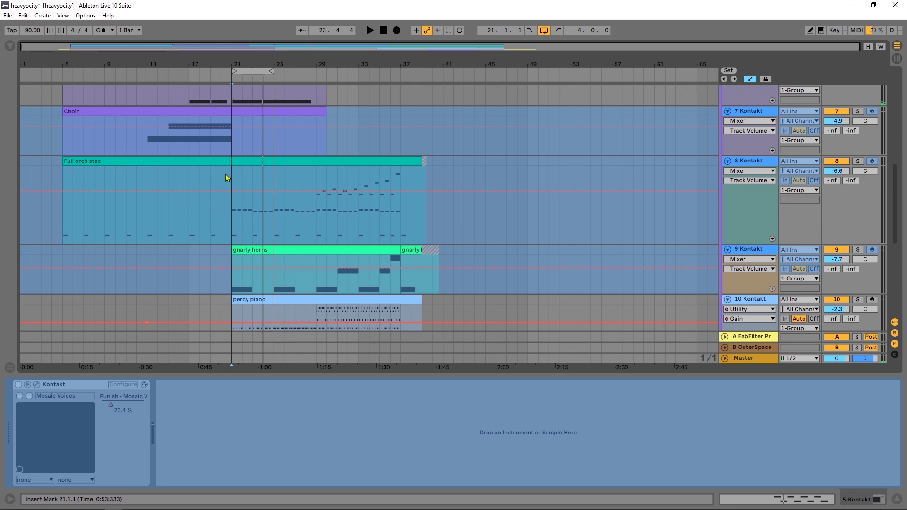
{"action": "left_click", "coordinate": [760, 162]}
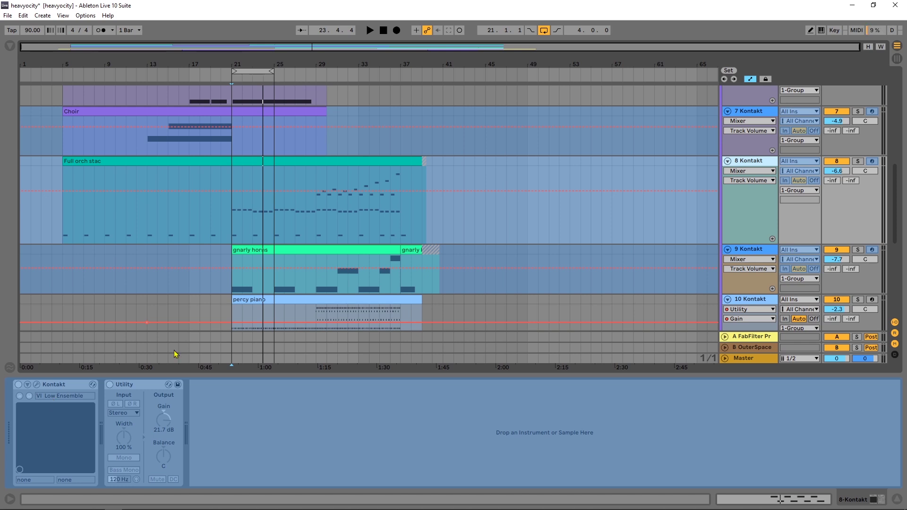
{"action": "right_click", "coordinate": [759, 166]}
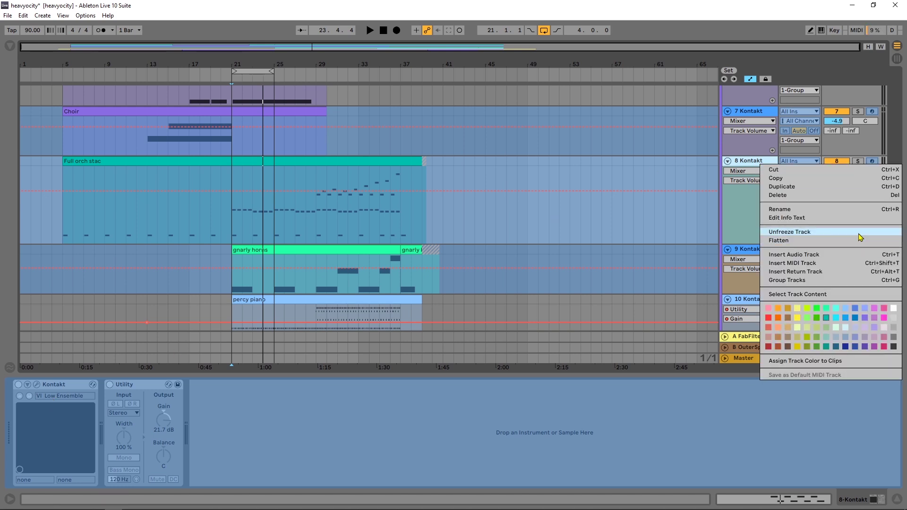
{"action": "left_click", "coordinate": [860, 237]}
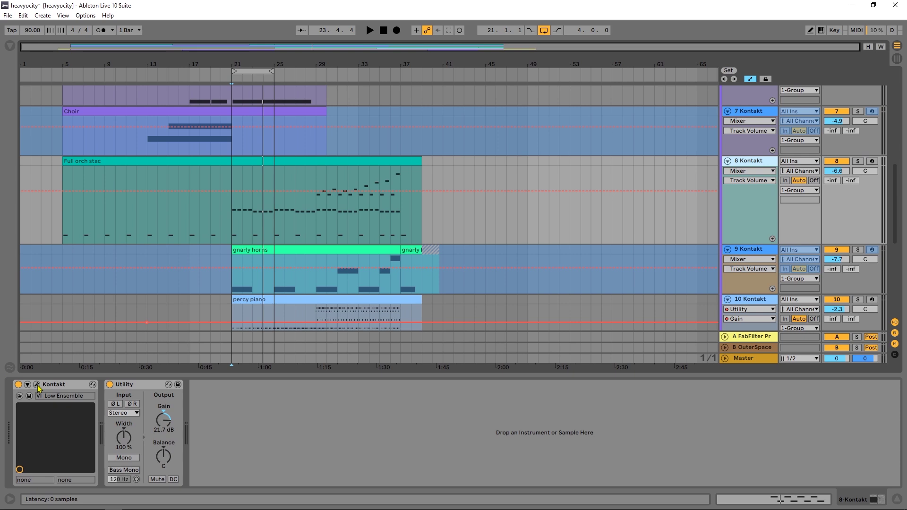
- View the VI Low Ensemble instrument's articulations and mix settings on the 8 Kontakt track, and close its window
{"action": "left_click", "coordinate": [38, 388]}
{"action": "left_click_drag", "start_coordinate": [254, 78], "coordinate": [386, 84]}
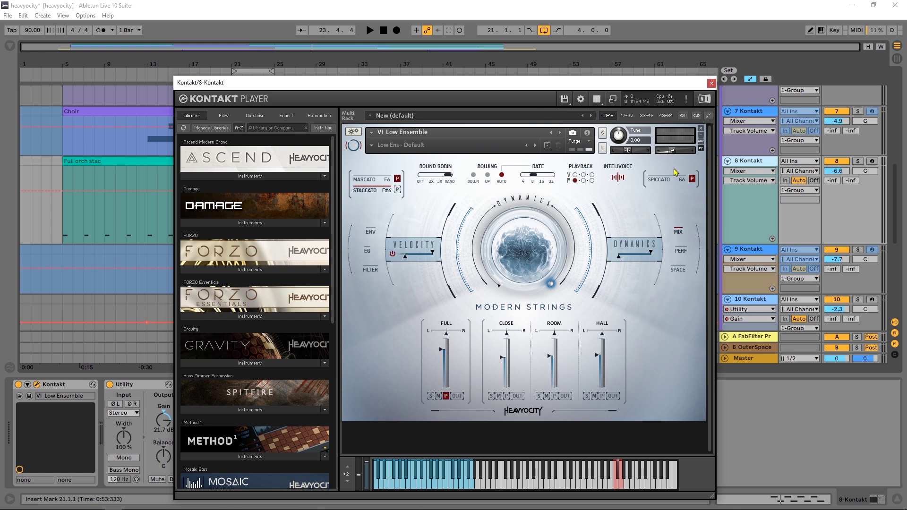
{"action": "scroll", "coordinate": [757, 192], "scroll_direction": "down", "scroll_amount": 5}
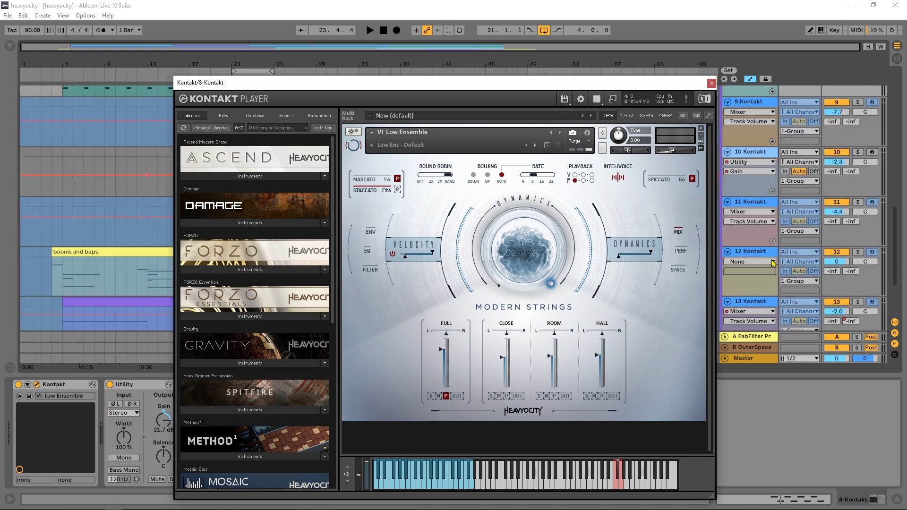
{"action": "scroll", "coordinate": [755, 194], "scroll_direction": "up", "scroll_amount": 5}
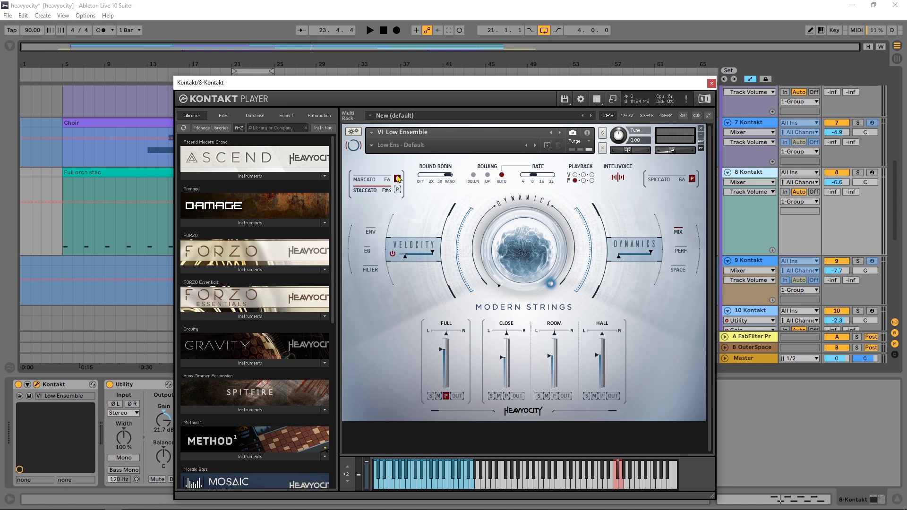
{"action": "left_click", "coordinate": [712, 83]}
- Unfreeze the 9 Kontakt track that holds the gnarly horns clips and audition it soloed from bar 21
{"action": "scroll", "coordinate": [456, 231], "scroll_direction": "down", "scroll_amount": 3}
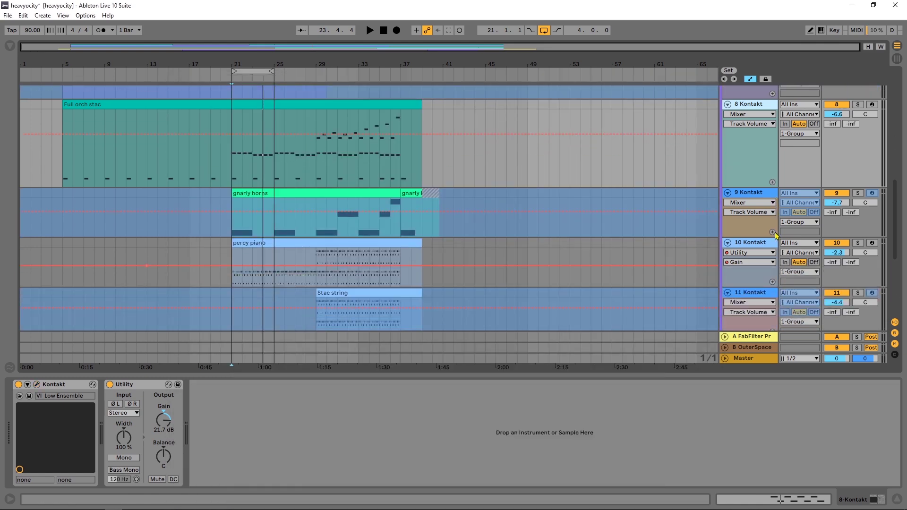
{"action": "left_click", "coordinate": [756, 195]}
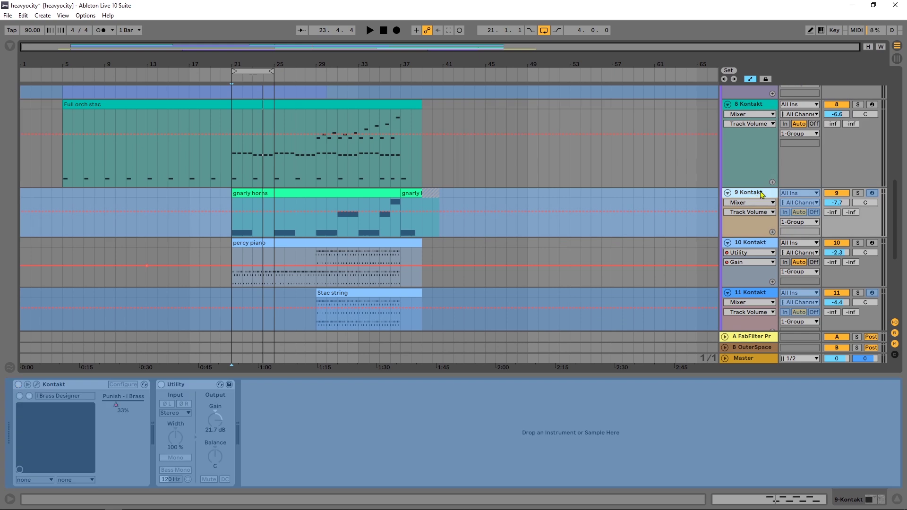
{"action": "right_click", "coordinate": [761, 194]}
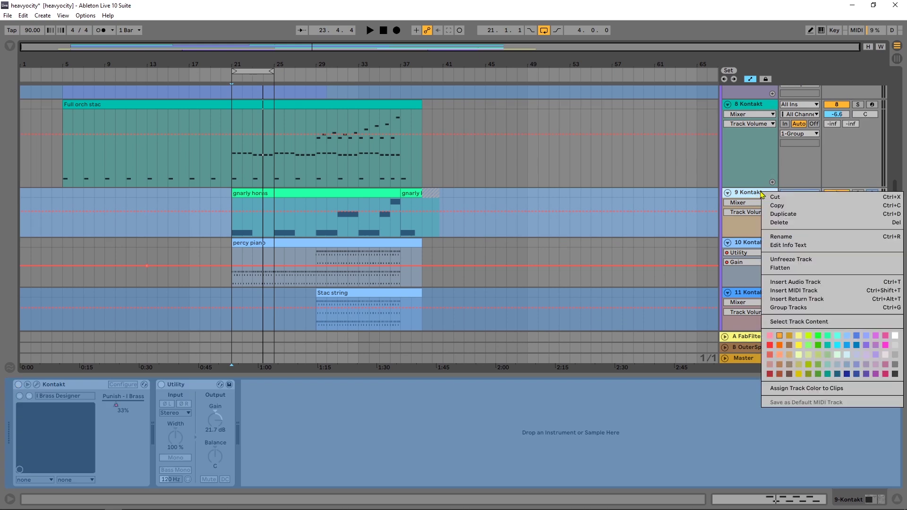
{"action": "left_click", "coordinate": [785, 261]}
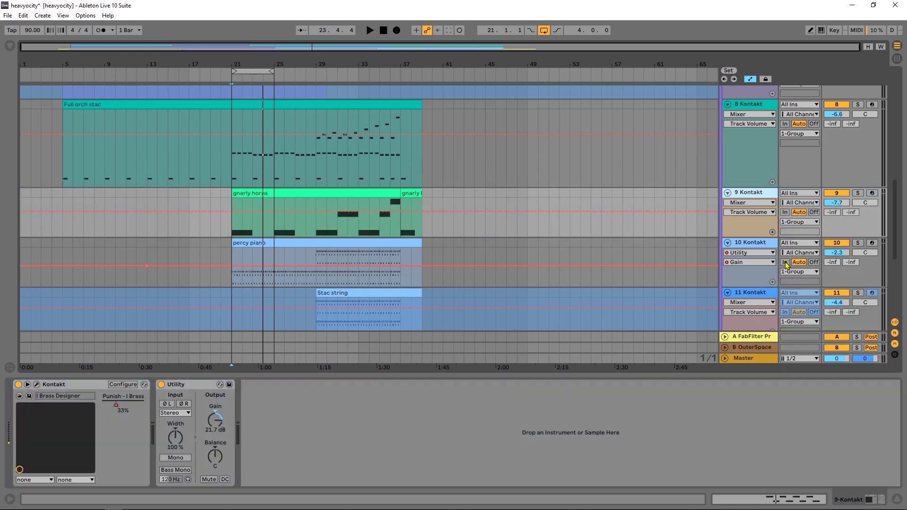
{"action": "key", "text": "space"}
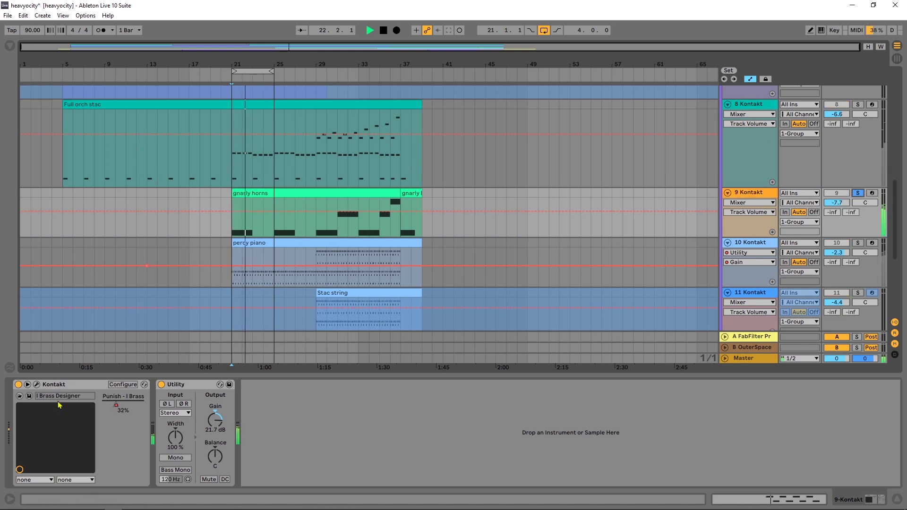
{"action": "key", "text": "space"}
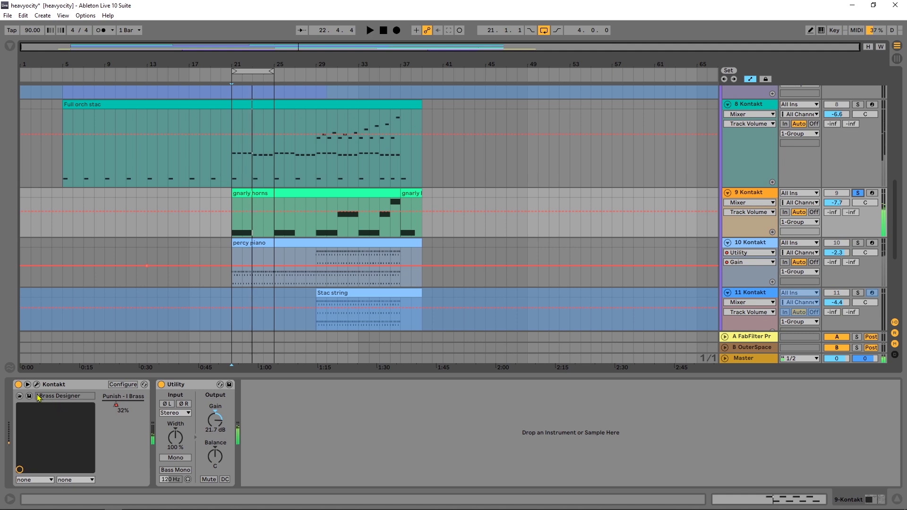
- Show the Kontakt Punish automation on the 9 Kontakt track, view the Brass Designer's Punish control, and close its window
{"action": "left_click", "coordinate": [748, 202]}
{"action": "left_click", "coordinate": [747, 214]}
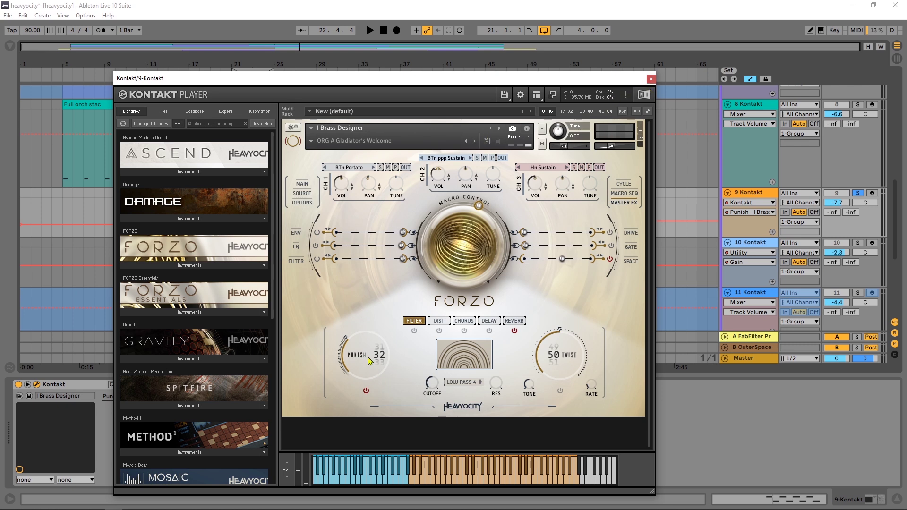
{"action": "left_click", "coordinate": [651, 79]}
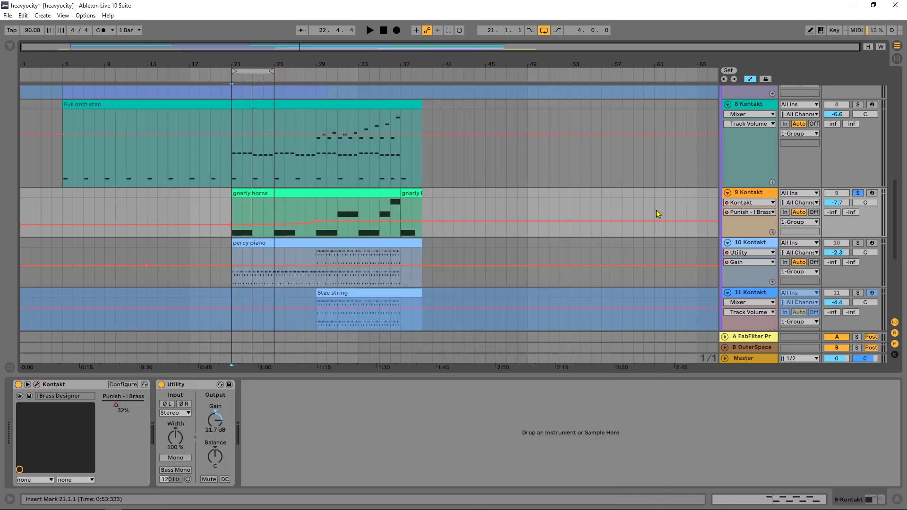
- View the pitch bend envelope of the second gnarly horns clip and audition it soloed from bar 37
{"action": "left_click", "coordinate": [413, 192]}
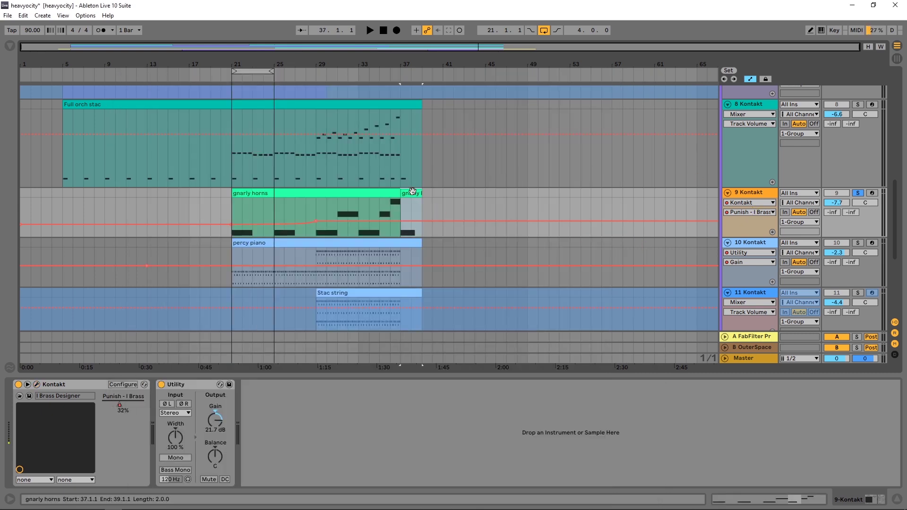
{"action": "double_click", "coordinate": [412, 198]}
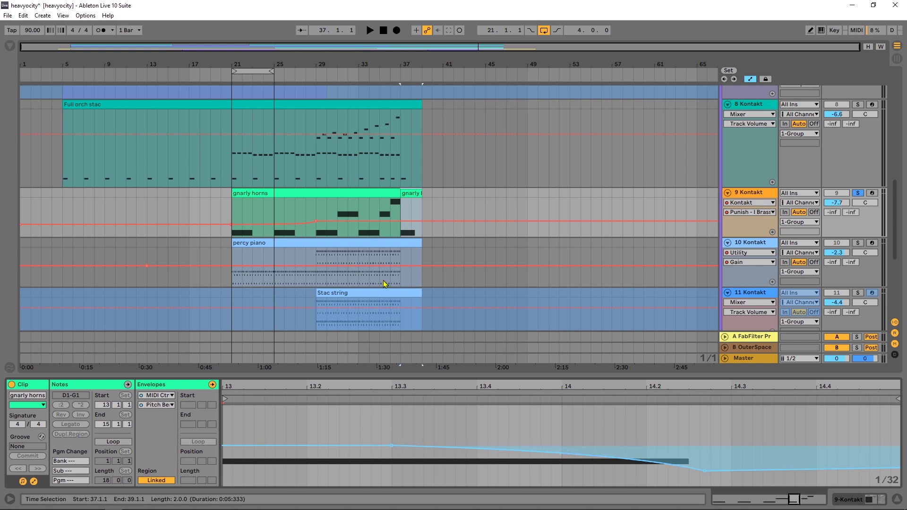
{"action": "left_click", "coordinate": [402, 233]}
{"action": "key", "text": "space"}
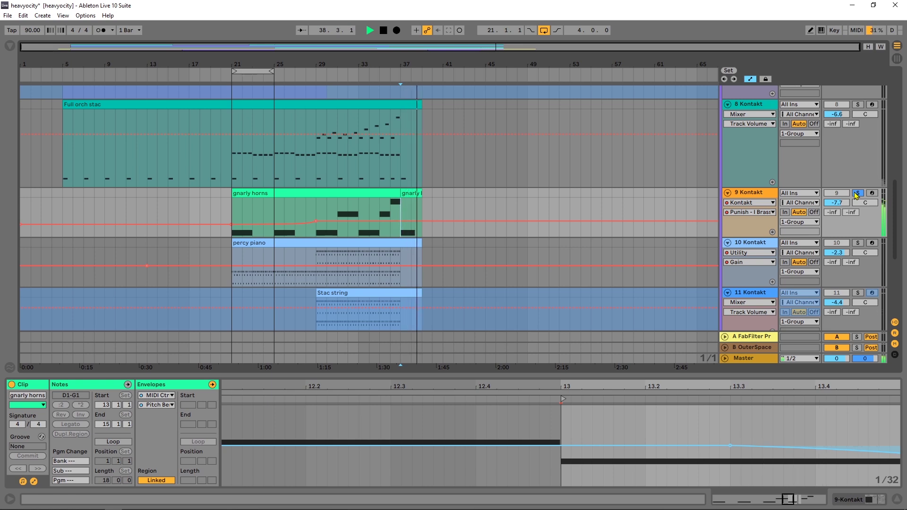
{"action": "key", "text": "space"}
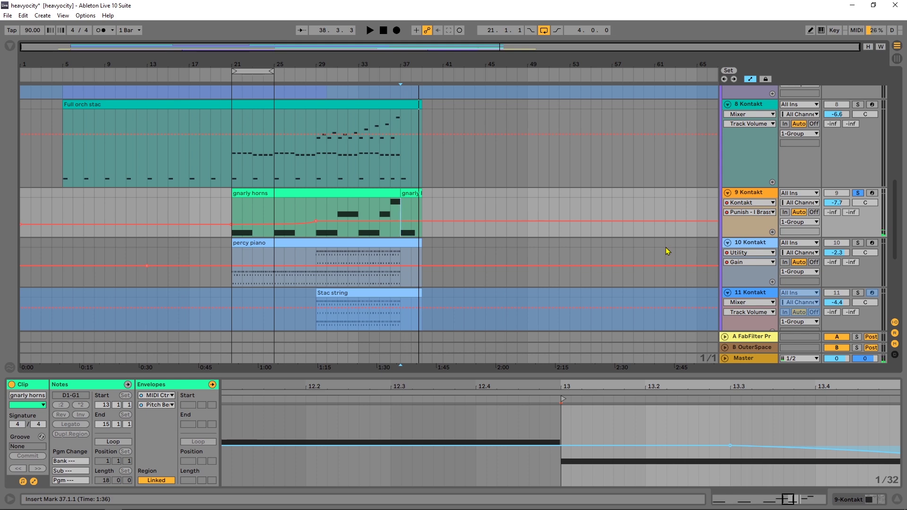
- View the Stac string clip's notes and the String Designer device on the 11 Kontakt track
{"action": "scroll", "coordinate": [680, 241], "scroll_direction": "down", "scroll_amount": 3}
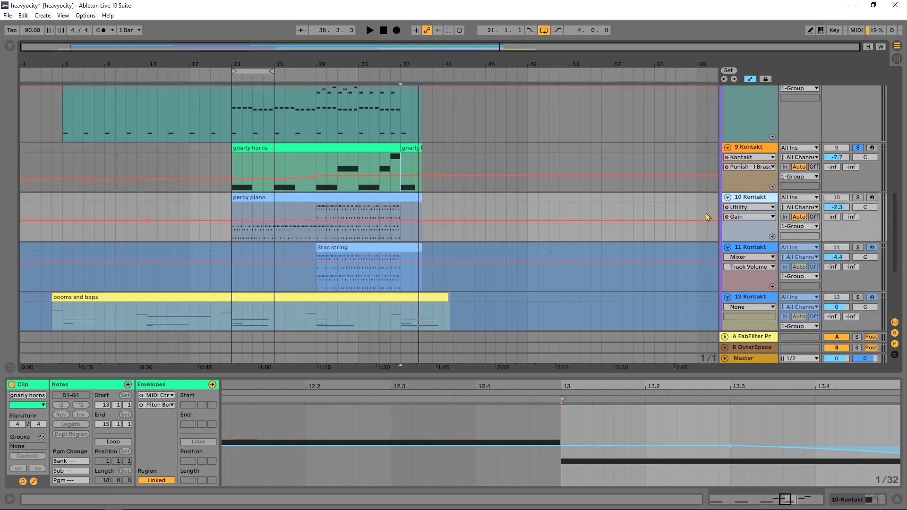
{"action": "scroll", "coordinate": [510, 222], "scroll_direction": "down", "scroll_amount": 2}
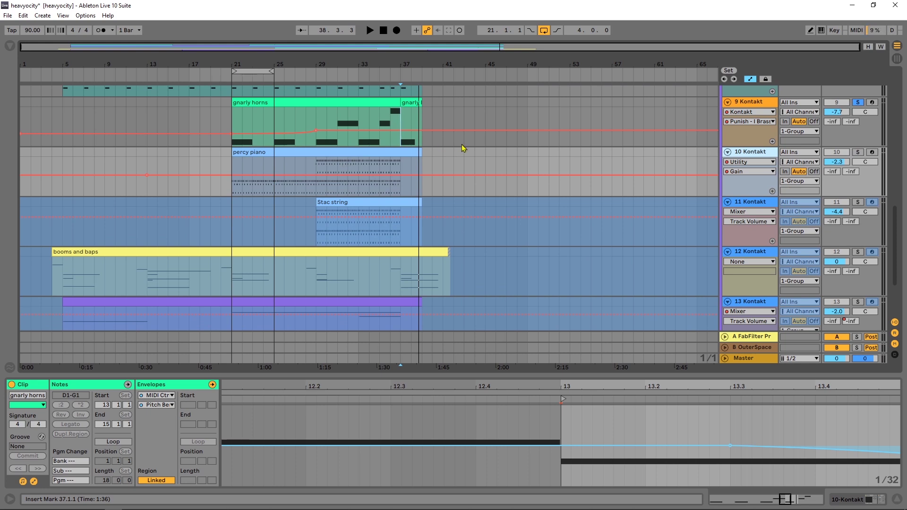
{"action": "scroll", "coordinate": [472, 156], "scroll_direction": "down", "scroll_amount": 1}
{"action": "left_click", "coordinate": [348, 178]}
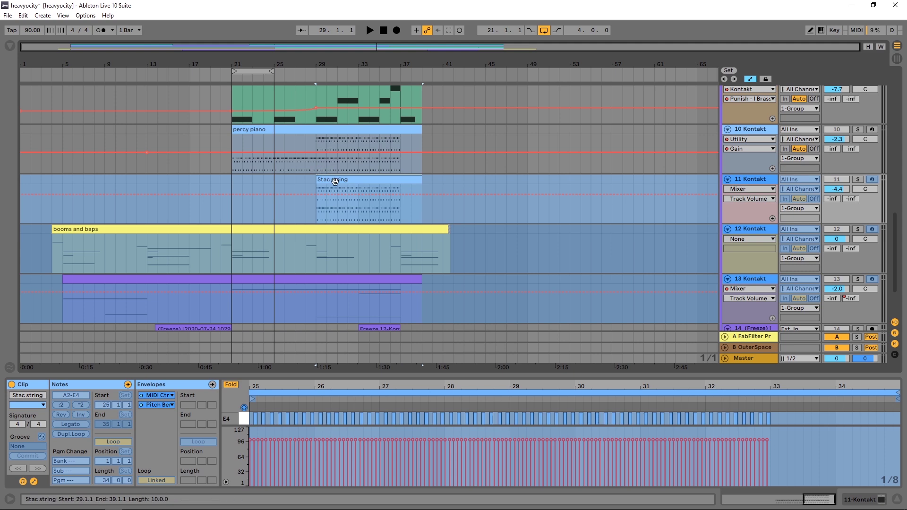
{"action": "left_click", "coordinate": [841, 451]}
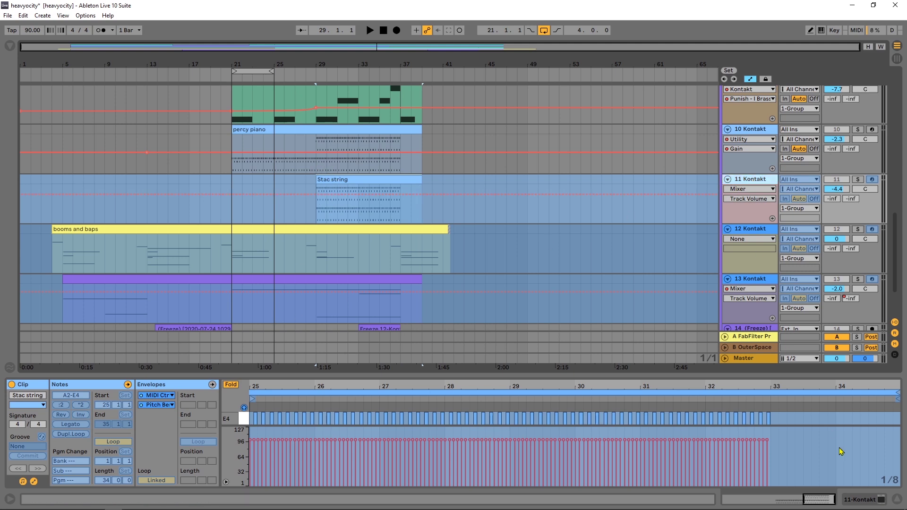
{"action": "left_click", "coordinate": [858, 500]}
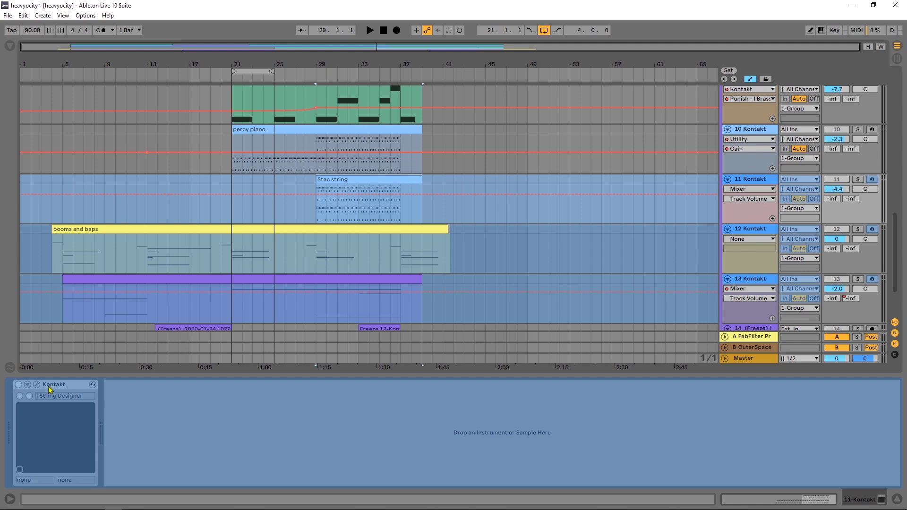
- Audition the 11 Kontakt track's Stac string clip soloed from bar 29
{"action": "left_click", "coordinate": [316, 216]}
{"action": "key", "text": "space"}
{"action": "left_click", "coordinate": [858, 179]}
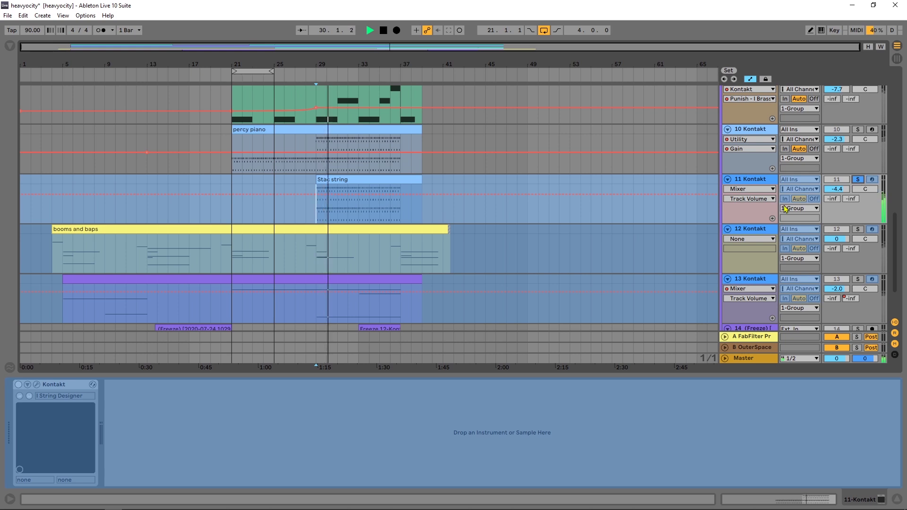
{"action": "key", "text": "space"}
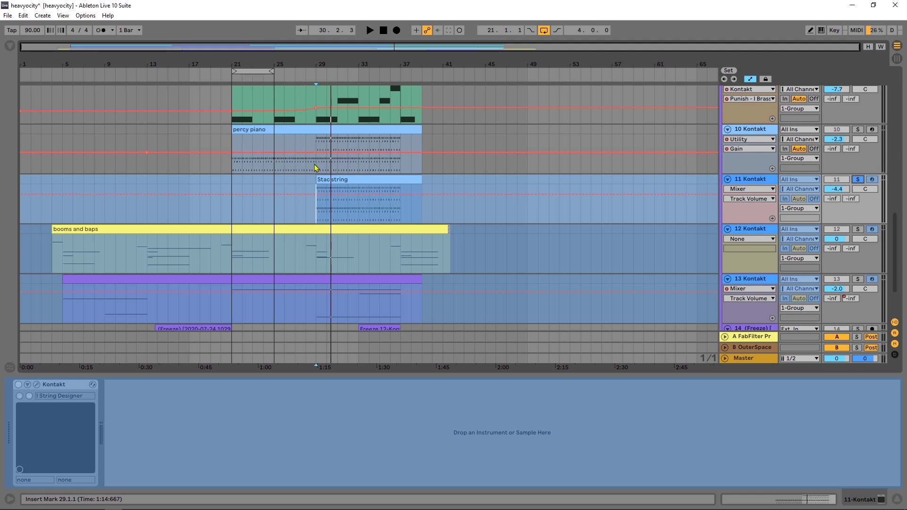
- Turn off the 11 Kontakt track's solo and play the full mix from bar 29
{"action": "left_click", "coordinate": [858, 179]}
{"action": "key", "text": "space"}
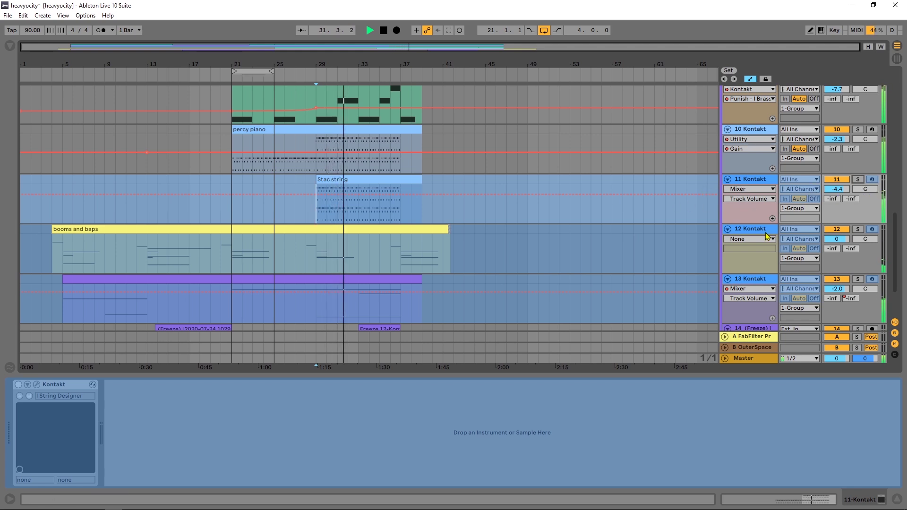
{"action": "key", "text": "space"}
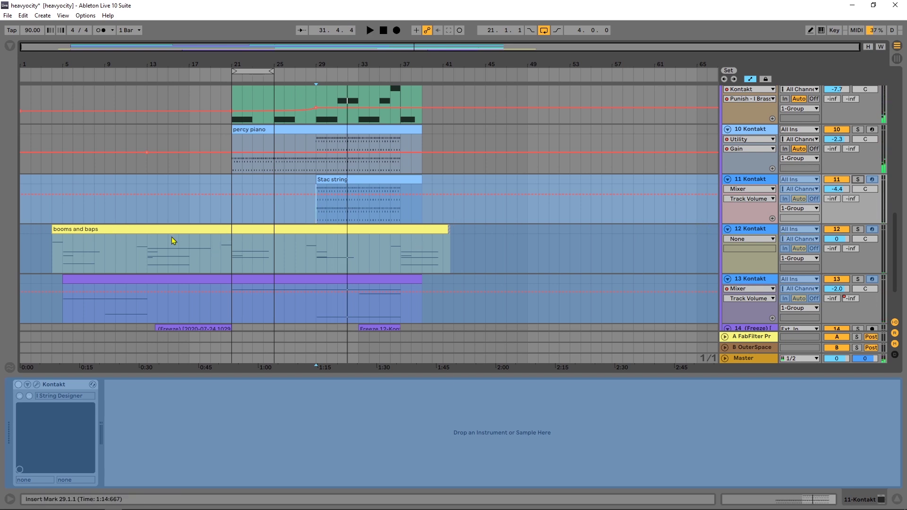
- Unfreeze the 12 Kontakt track that holds the booms and baps clip
{"action": "scroll", "coordinate": [641, 237], "scroll_direction": "down", "scroll_amount": 1}
{"action": "left_click", "coordinate": [646, 242]}
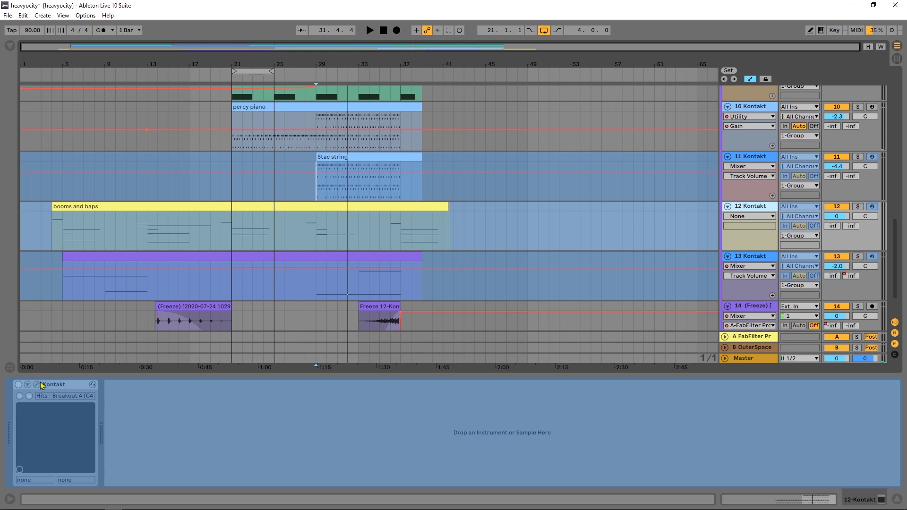
{"action": "right_click", "coordinate": [750, 208]}
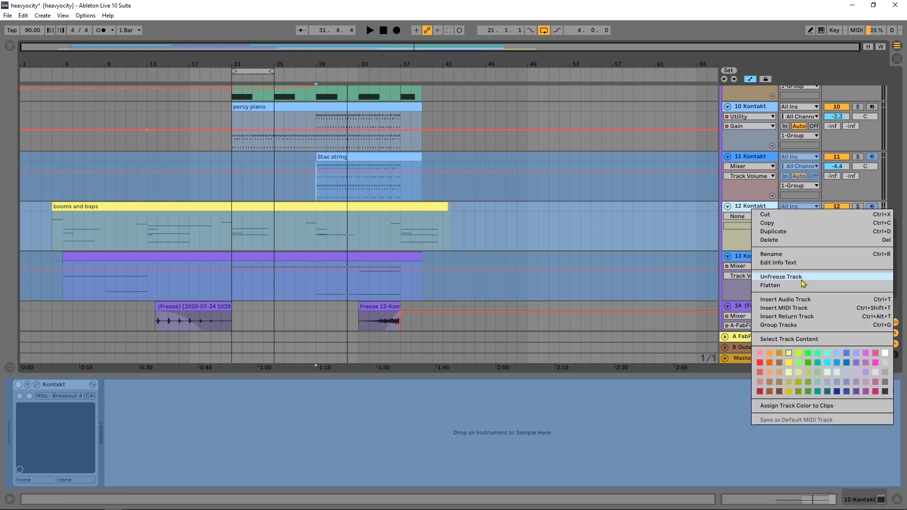
{"action": "left_click", "coordinate": [775, 278]}
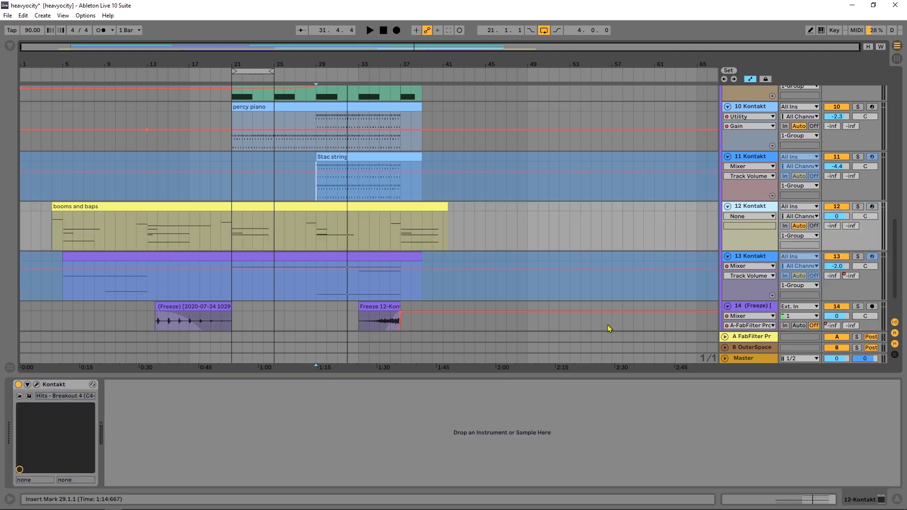
- Open the Gravity Hits - Breakout 4 instrument on the 12 Kontakt track and audition hits across its differently coloured key zones
{"action": "left_click", "coordinate": [36, 385]}
{"action": "left_click_drag", "start_coordinate": [281, 78], "coordinate": [510, 39]}
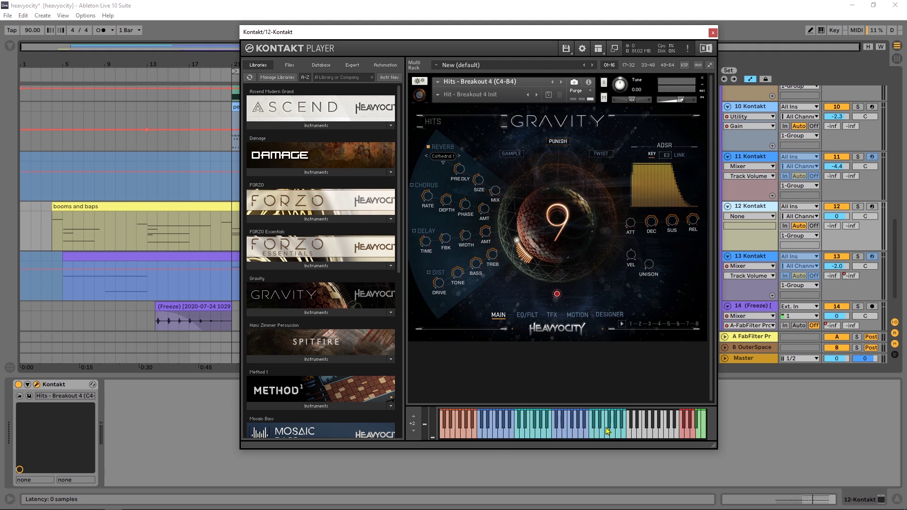
{"action": "left_click", "coordinate": [500, 434]}
{"action": "left_click", "coordinate": [491, 434]}
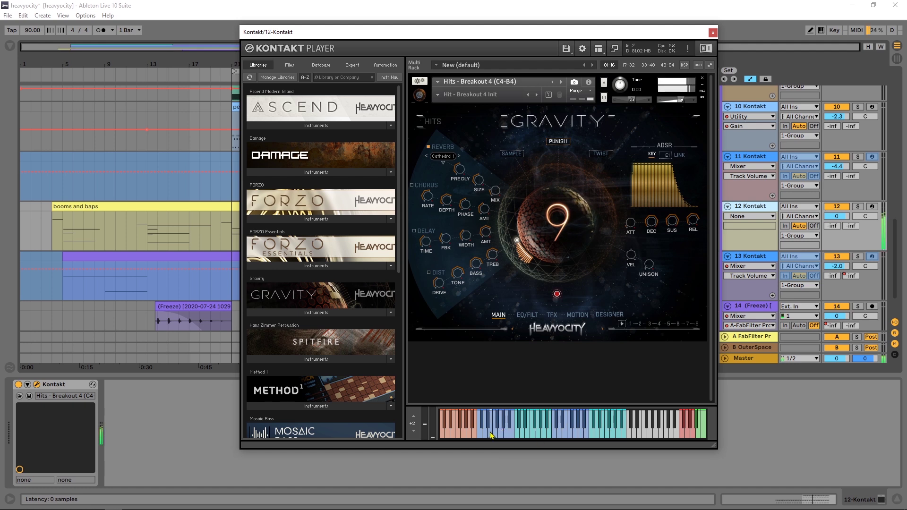
{"action": "left_click", "coordinate": [526, 435]}
{"action": "left_click", "coordinate": [541, 437]}
{"action": "left_click", "coordinate": [545, 436]}
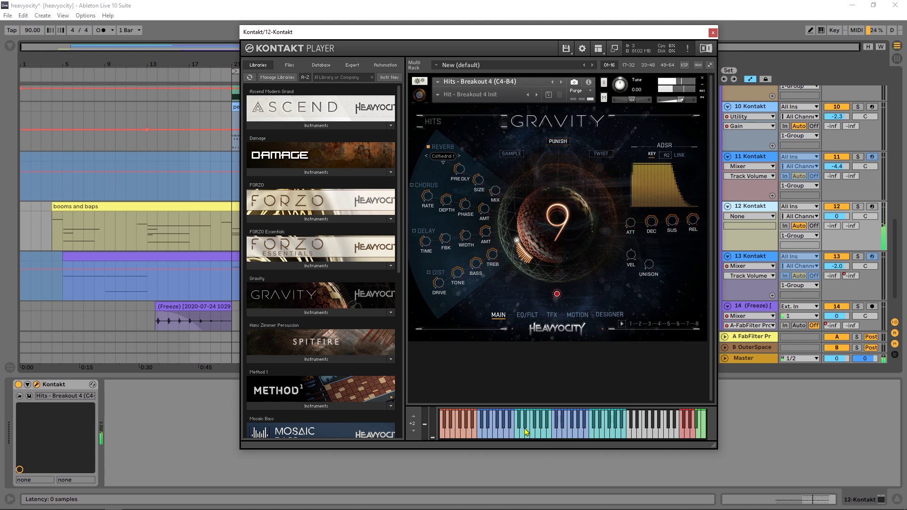
{"action": "left_click", "coordinate": [563, 437]}
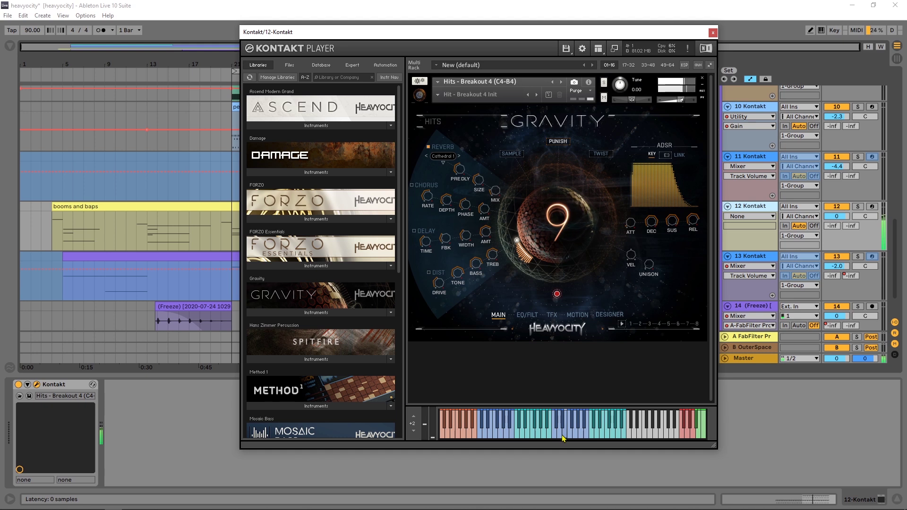
{"action": "left_click", "coordinate": [579, 438]}
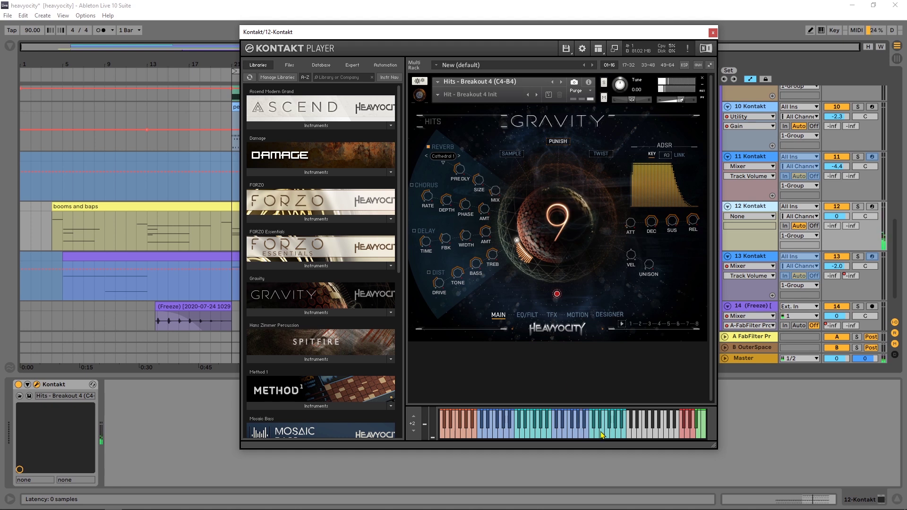
{"action": "left_click_drag", "start_coordinate": [612, 437], "coordinate": [599, 440]}
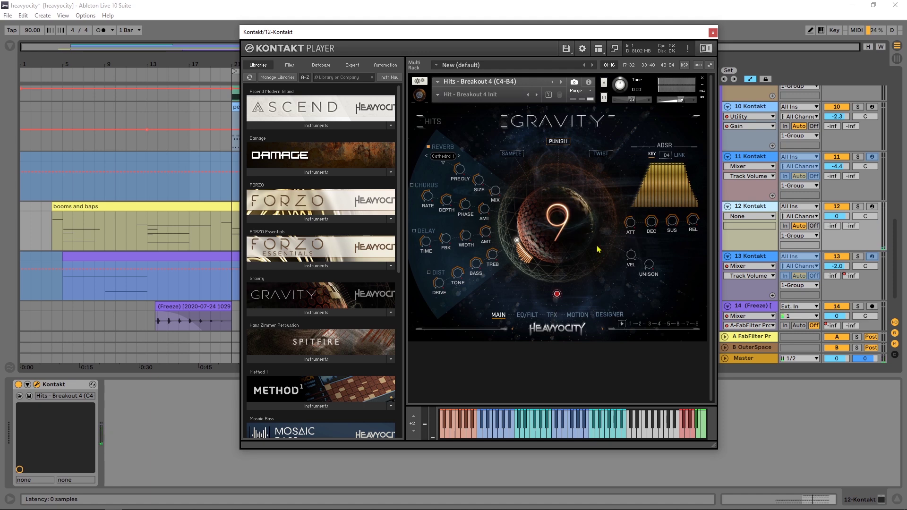
- View Gravity's Designer page, audition its F0 key combining the sub, impact, tail and whoosh sounds, and close the instrument window
{"action": "left_click", "coordinate": [613, 315]}
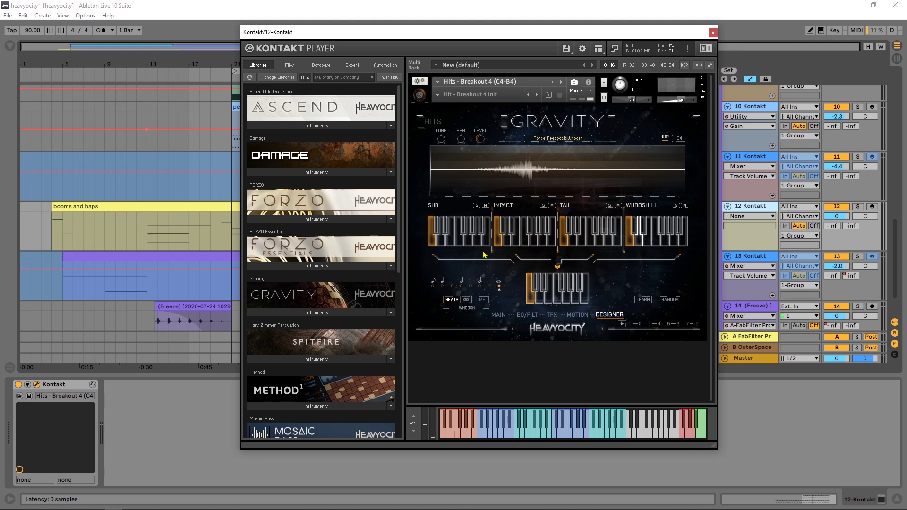
{"action": "left_click", "coordinate": [460, 437]}
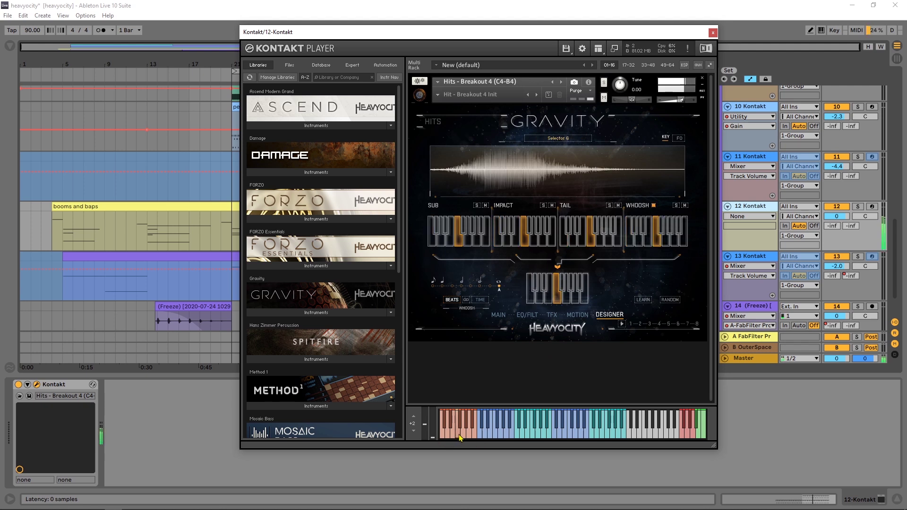
{"action": "left_click", "coordinate": [460, 438]}
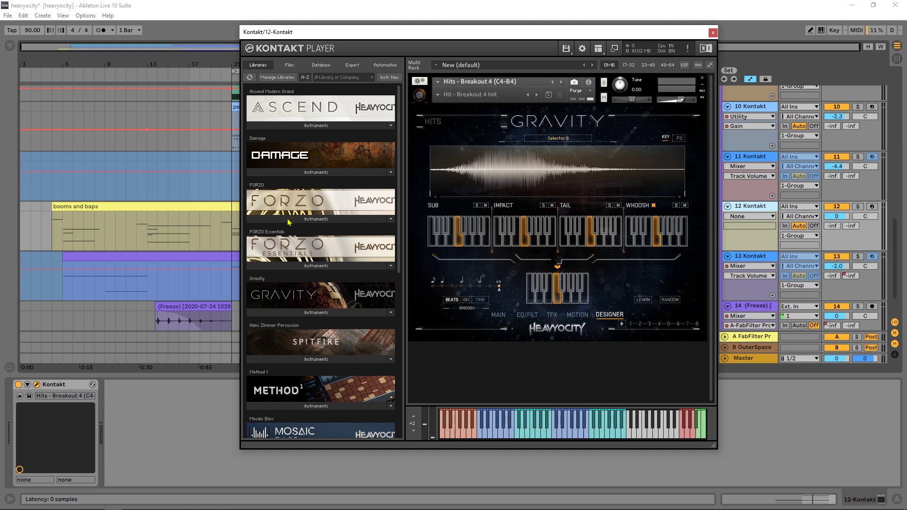
{"action": "left_click", "coordinate": [713, 33]}
- Open the booms and baps clip's notes and enlarge the note editor to show all its pitches
{"action": "left_click", "coordinate": [238, 207]}
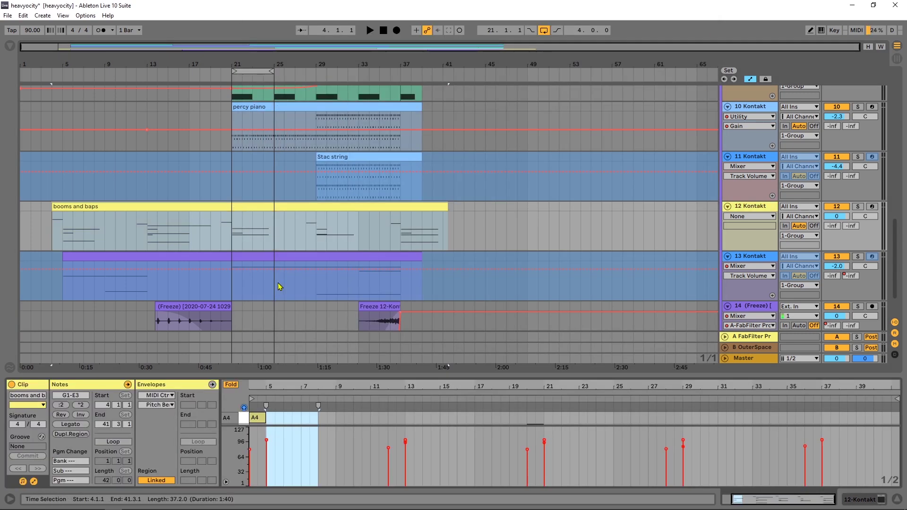
{"action": "left_click_drag", "start_coordinate": [340, 376], "coordinate": [340, 197]}
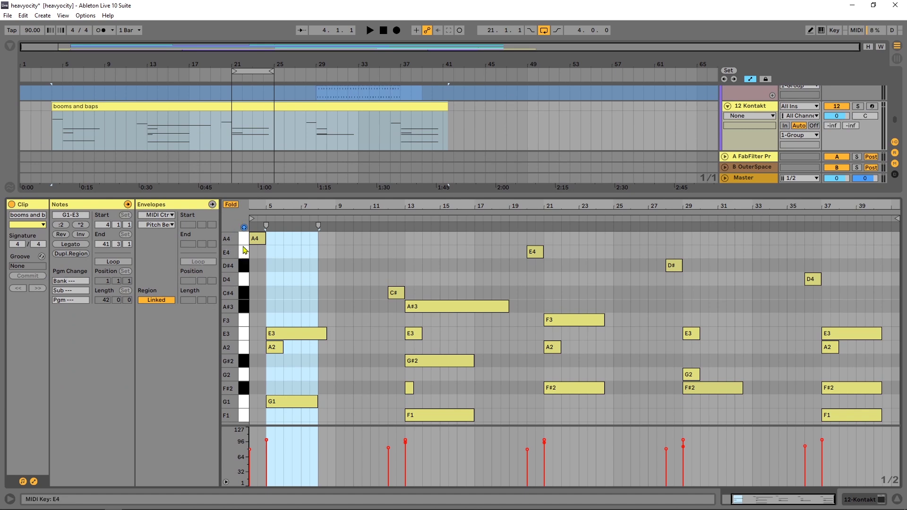
- Audition the C#4, E3 and A2 pitches used in the booms and baps clip's note editor
{"action": "left_click", "coordinate": [244, 294]}
{"action": "left_click", "coordinate": [245, 336]}
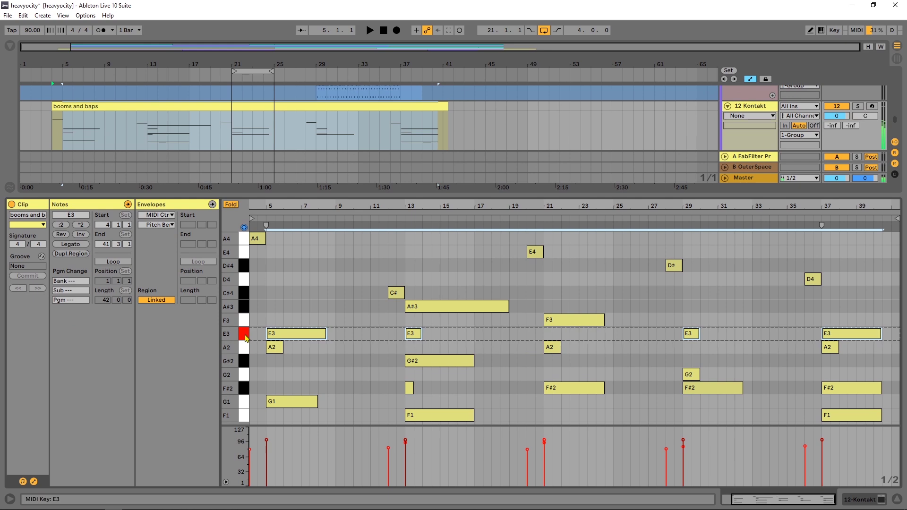
{"action": "left_click", "coordinate": [244, 348]}
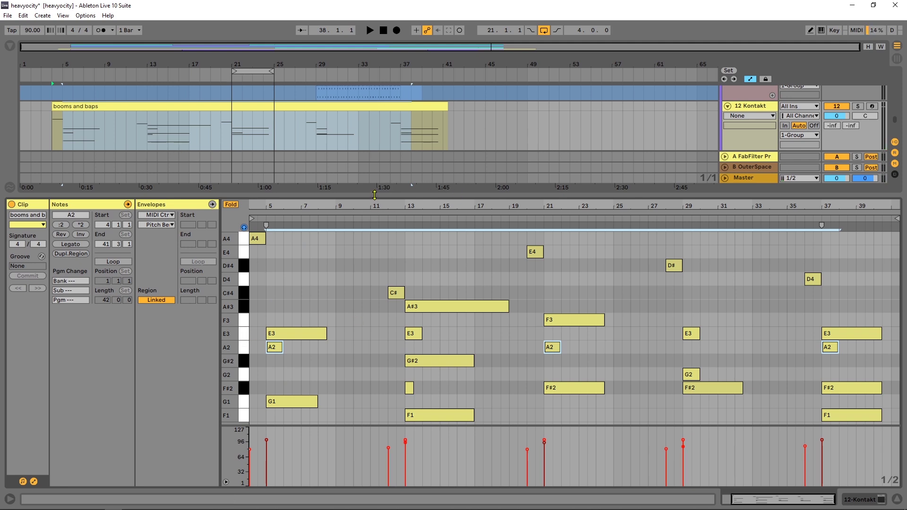
- Shrink the note editor and play the booms and baps clip with the 12 Kontakt track soloed, from bars 4, 13 and 29
{"action": "left_click_drag", "start_coordinate": [375, 195], "coordinate": [374, 267]}
{"action": "left_click", "coordinate": [74, 126]}
{"action": "key", "text": "space"}
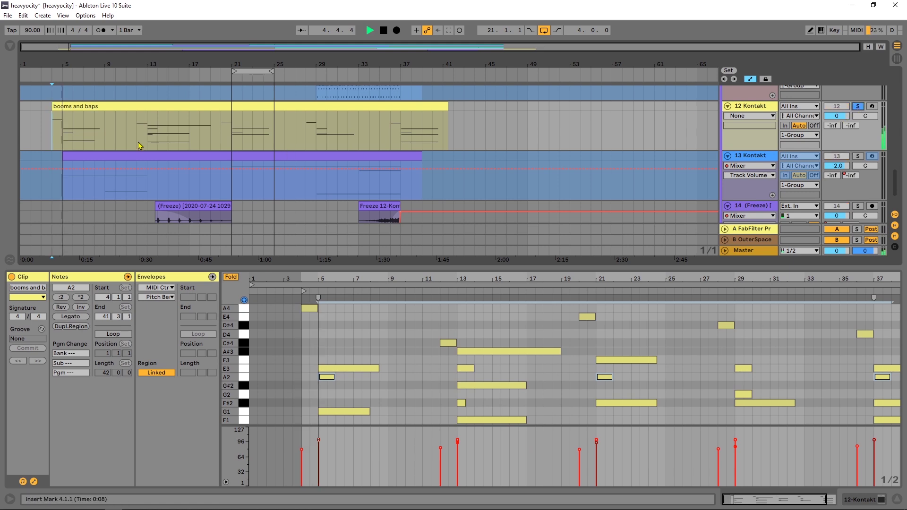
{"action": "left_click", "coordinate": [147, 140]}
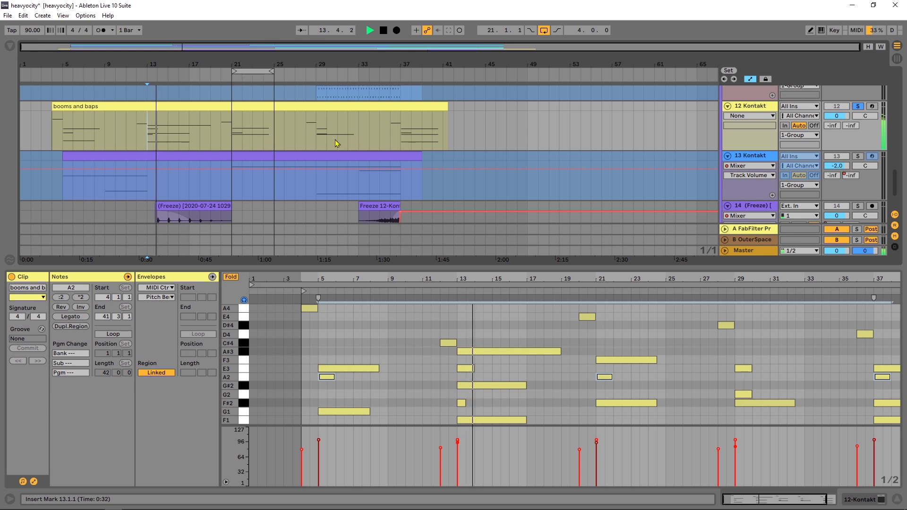
{"action": "key", "text": "space"}
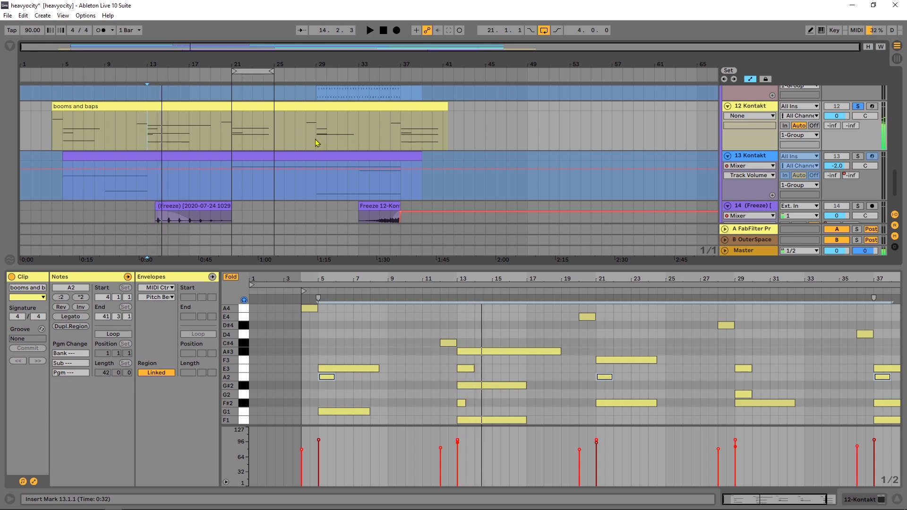
{"action": "left_click", "coordinate": [313, 137]}
{"action": "key", "text": "space"}
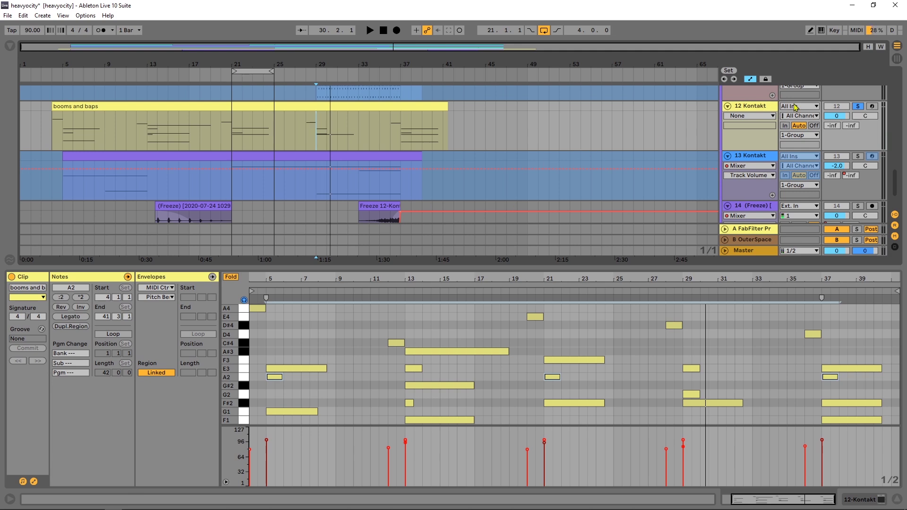
- Unfreeze the 13 Kontakt track and show its device chain
{"action": "scroll", "coordinate": [770, 163], "scroll_direction": "down", "scroll_amount": 1}
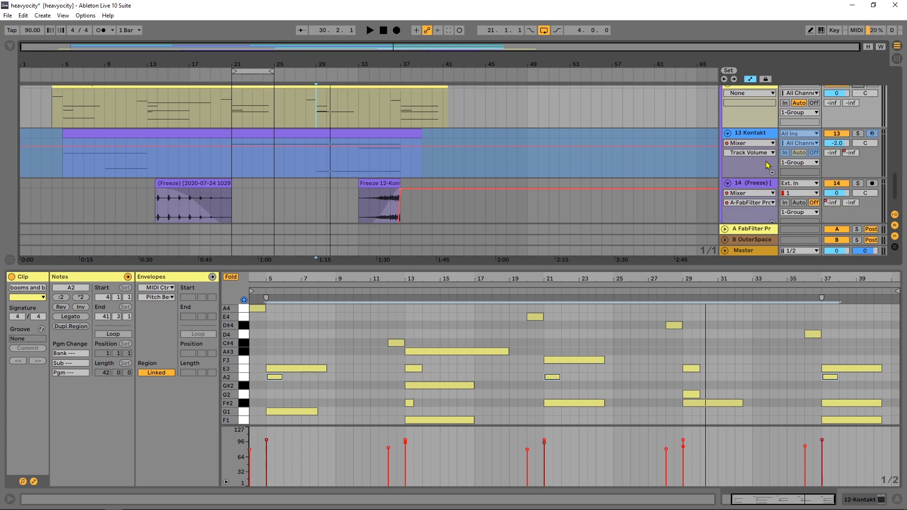
{"action": "left_click", "coordinate": [754, 134]}
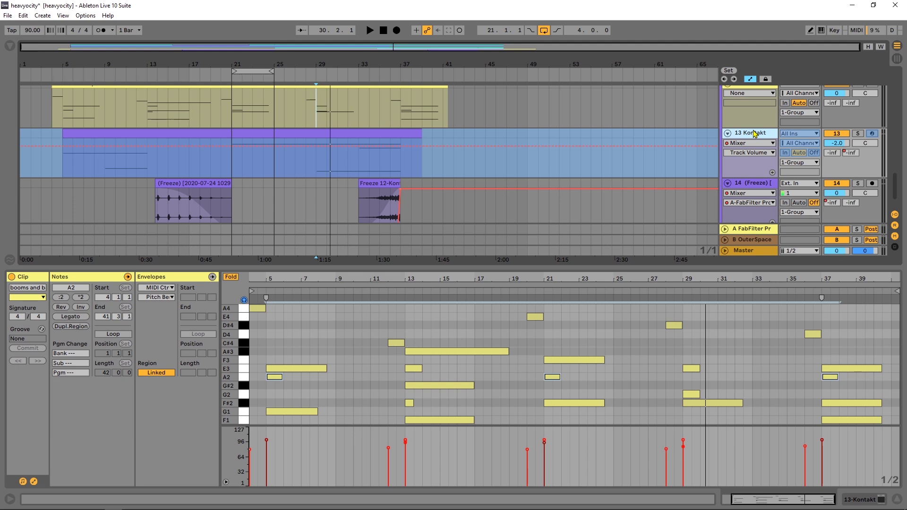
{"action": "right_click", "coordinate": [754, 134]}
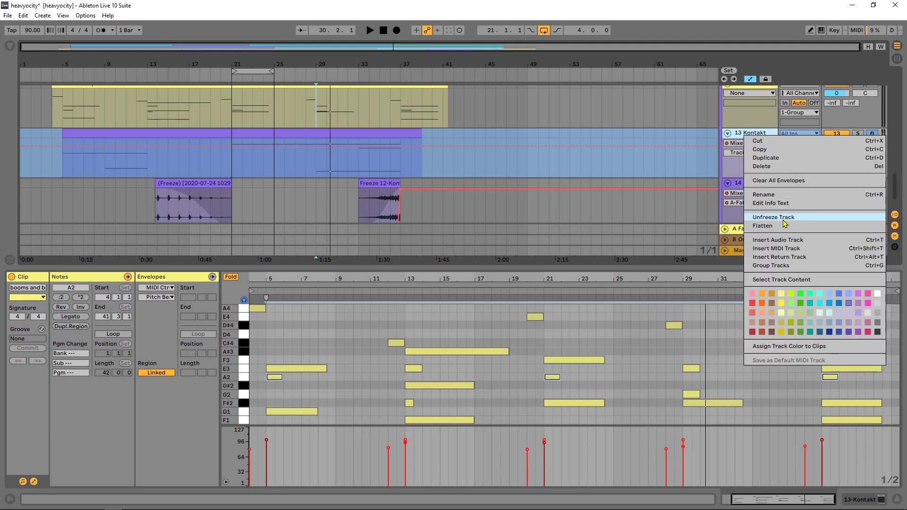
{"action": "left_click", "coordinate": [839, 458]}
{"action": "key", "text": "shift+Tab"}
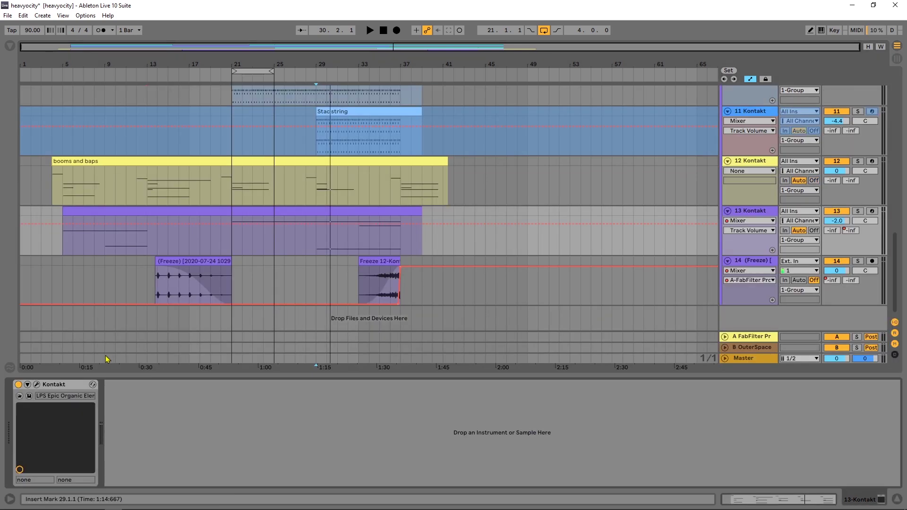
- Open the Damage instrument LPS Epic Organic Elements 01 on the 13 Kontakt track, audition loops on several keys, and close its window
{"action": "left_click", "coordinate": [37, 384]}
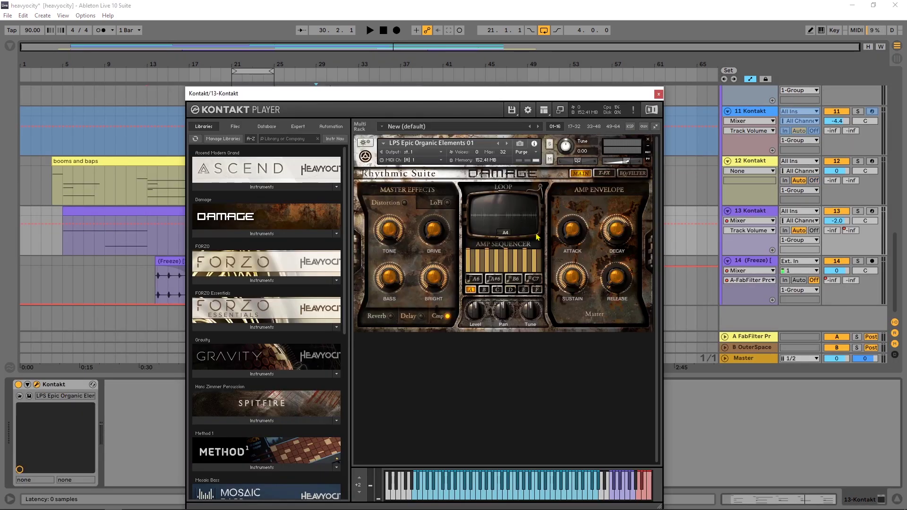
{"action": "left_click", "coordinate": [435, 498]}
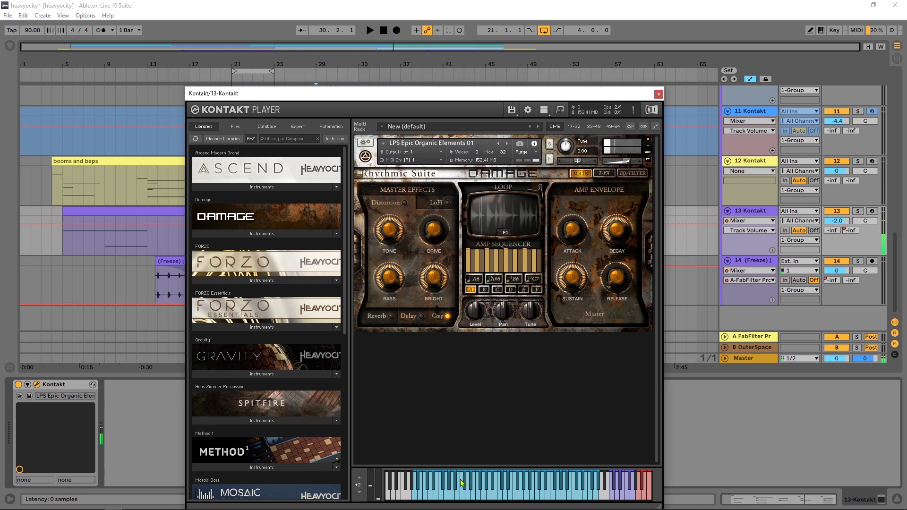
{"action": "left_click", "coordinate": [497, 493]}
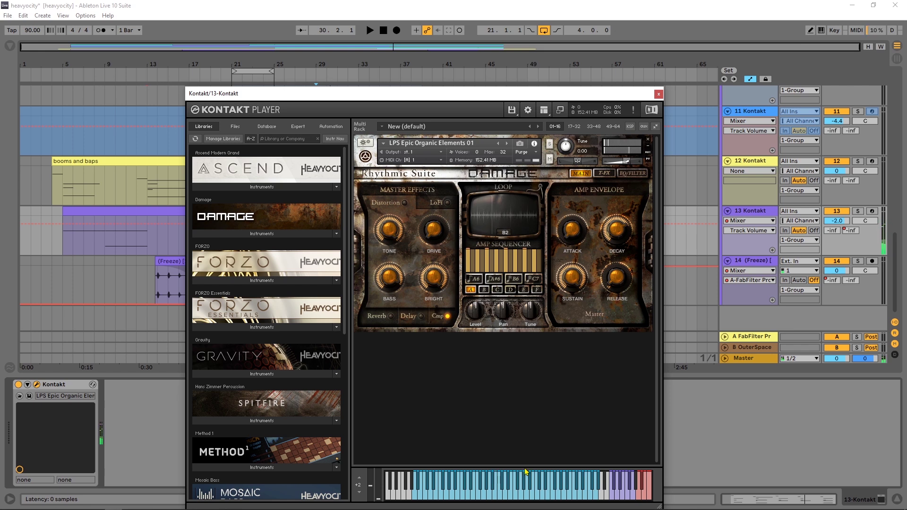
{"action": "left_click", "coordinate": [526, 495]}
{"action": "left_click_drag", "start_coordinate": [470, 94], "coordinate": [454, 56]}
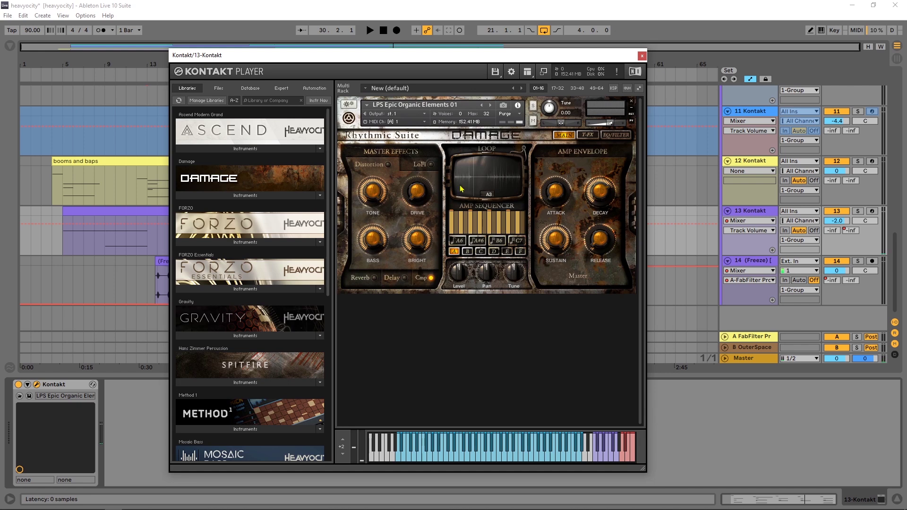
{"action": "left_click", "coordinate": [547, 459]}
{"action": "left_click", "coordinate": [643, 55]}
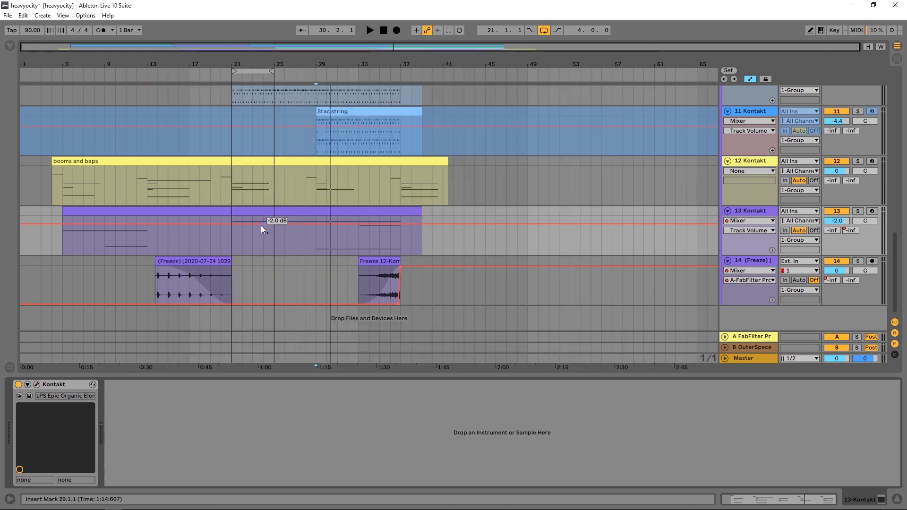
- Highlight the two note sections of the 13 Kontakt clip, from bar 5 to 13 and from bar 21 to 38
{"action": "left_click_drag", "start_coordinate": [64, 243], "coordinate": [149, 237]}
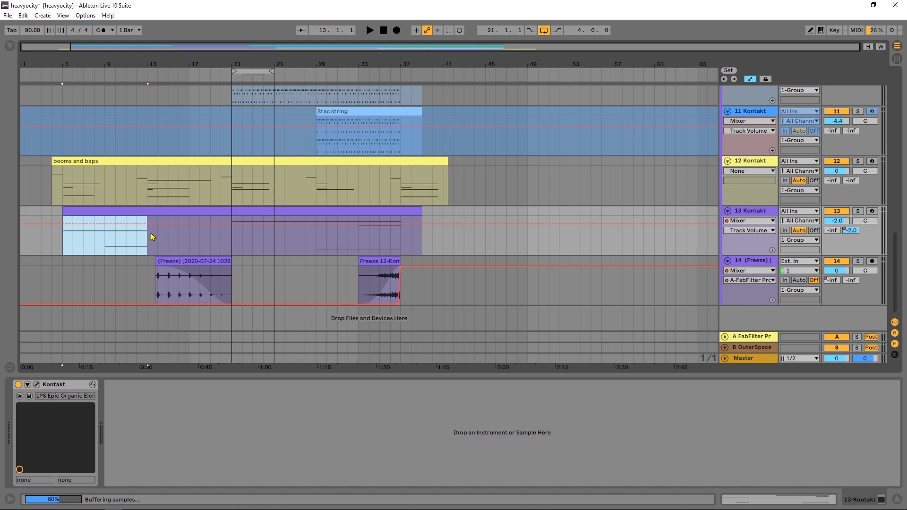
{"action": "left_click_drag", "start_coordinate": [238, 245], "coordinate": [412, 221]}
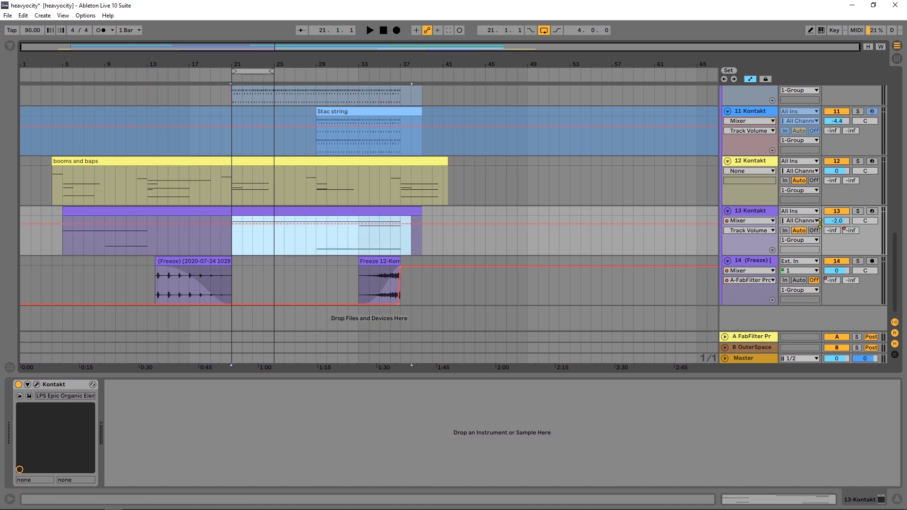
- Solo the 13 Kontakt track, audition its clip from bars 5, 9, 21 and 29, and place the insert marker at bar 33
{"action": "key", "text": "a"}
{"action": "left_click", "coordinate": [63, 253]}
{"action": "key", "text": "space"}
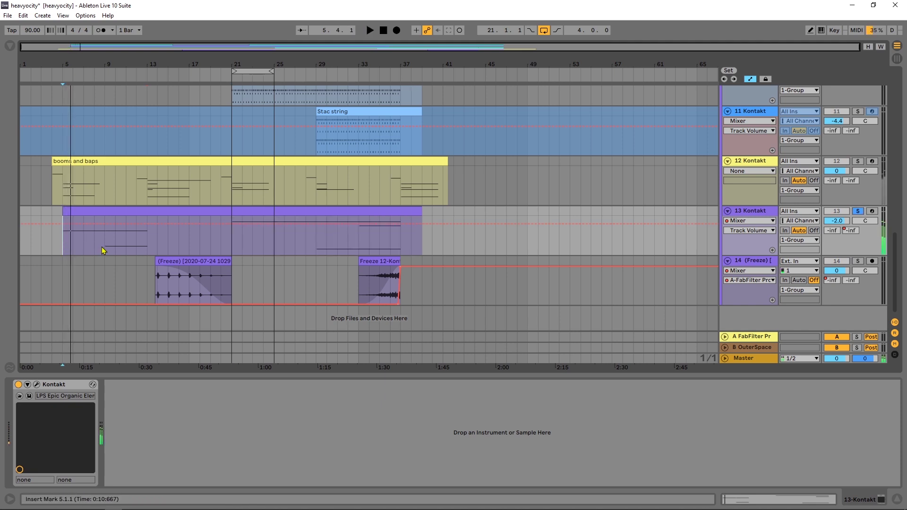
{"action": "left_click", "coordinate": [105, 247]}
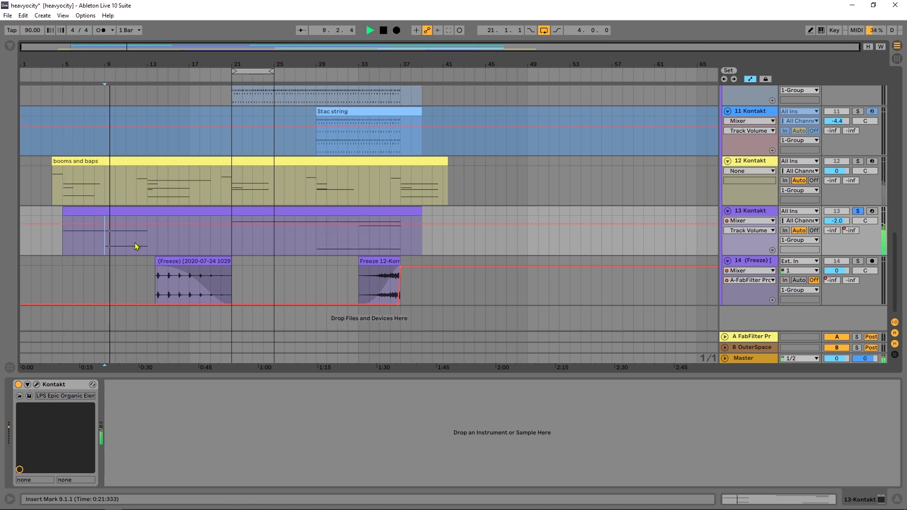
{"action": "key", "text": "space"}
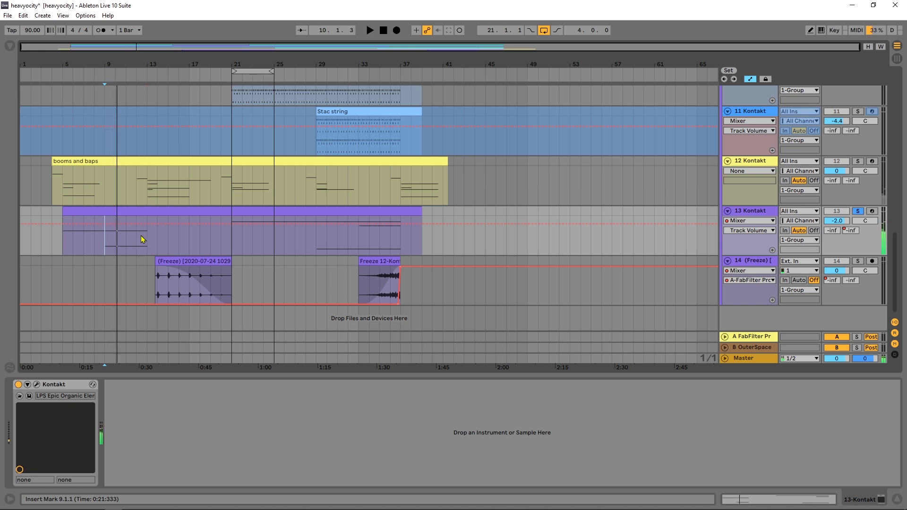
{"action": "left_click", "coordinate": [242, 256]}
{"action": "key", "text": "space"}
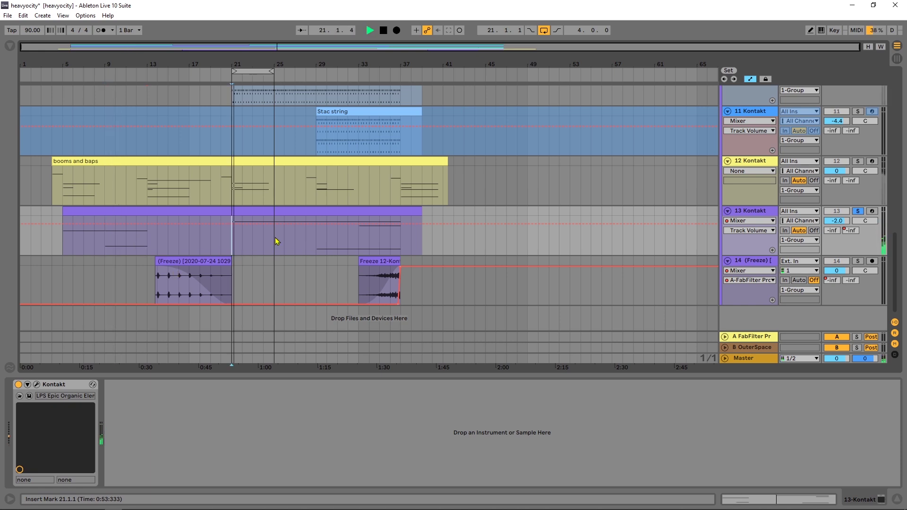
{"action": "left_click", "coordinate": [315, 246]}
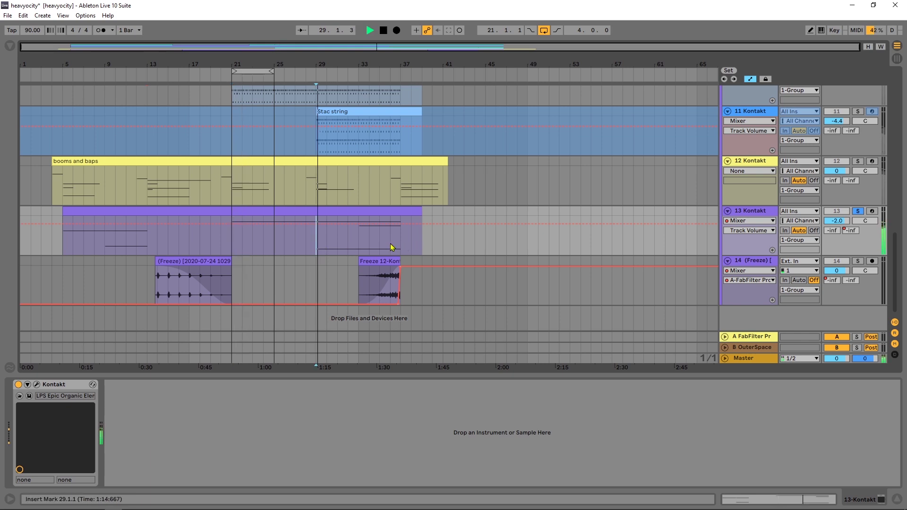
{"action": "key", "text": "space"}
{"action": "left_click", "coordinate": [358, 241]}
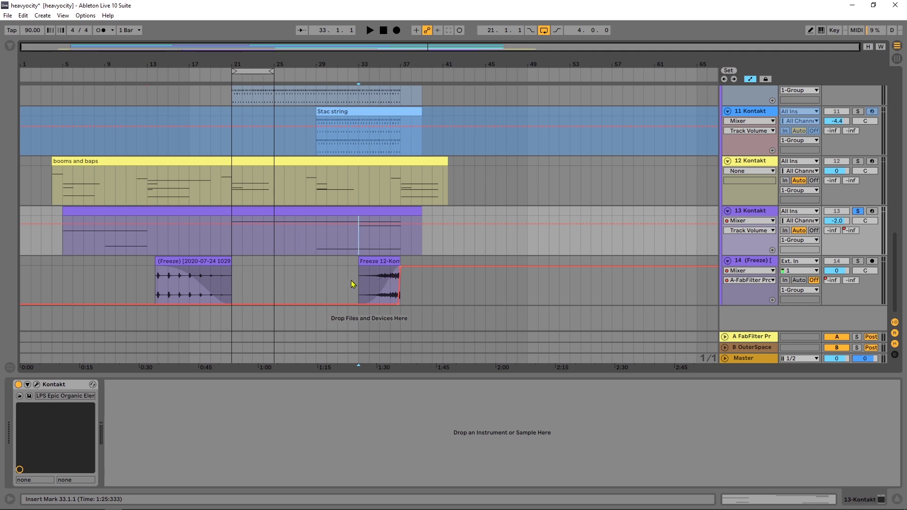
- Solo the 14 (Freeze) audio track and play its first frozen clip from bar 14
{"action": "left_click", "coordinate": [157, 289]}
{"action": "left_click", "coordinate": [858, 261]}
{"action": "key", "text": "space"}
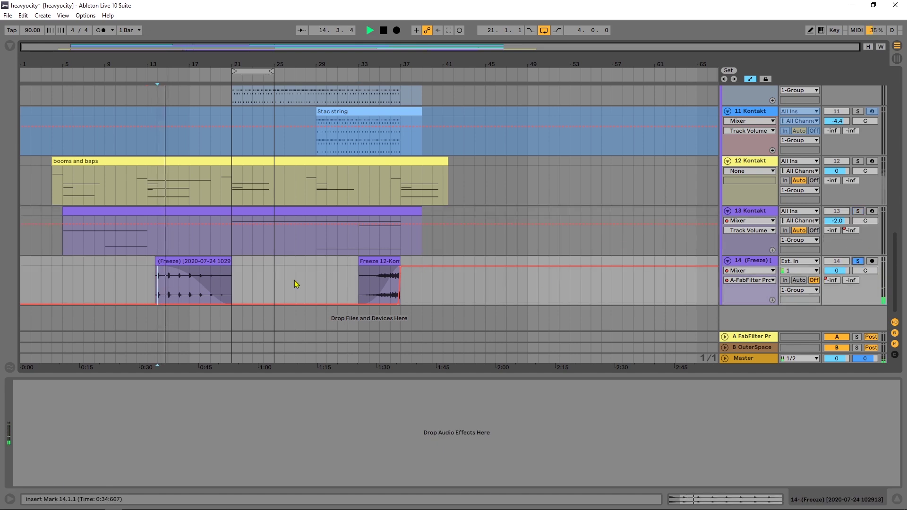
{"action": "key", "text": "space"}
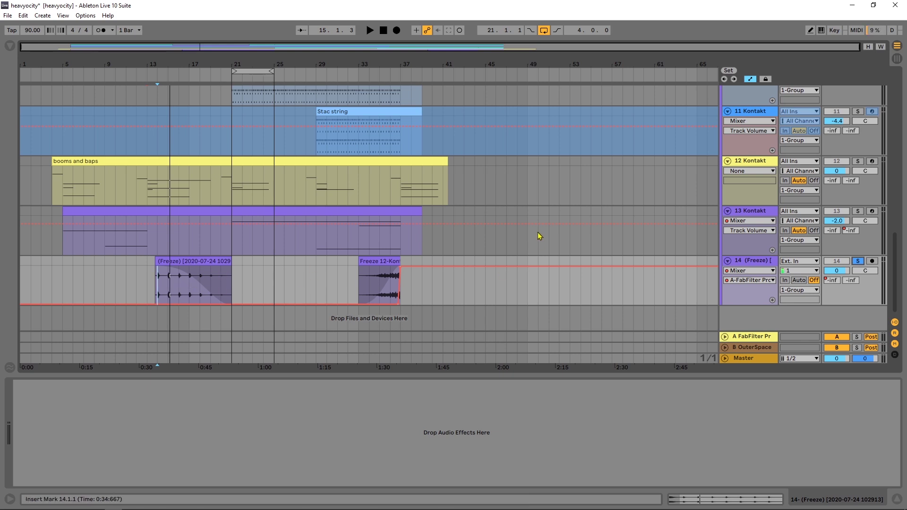
- Return to the choir and Full orch stac tracks and zoom the arrangement to show their clips across the song
{"action": "scroll", "coordinate": [557, 261], "scroll_direction": "up", "scroll_amount": 5}
{"action": "scroll", "coordinate": [557, 261], "scroll_direction": "up", "scroll_amount": 5}
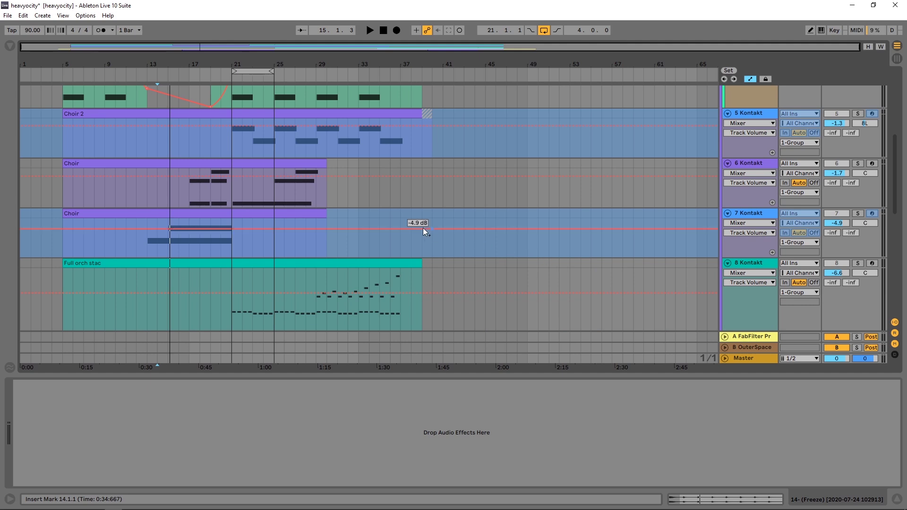
{"action": "key", "text": "plus"}
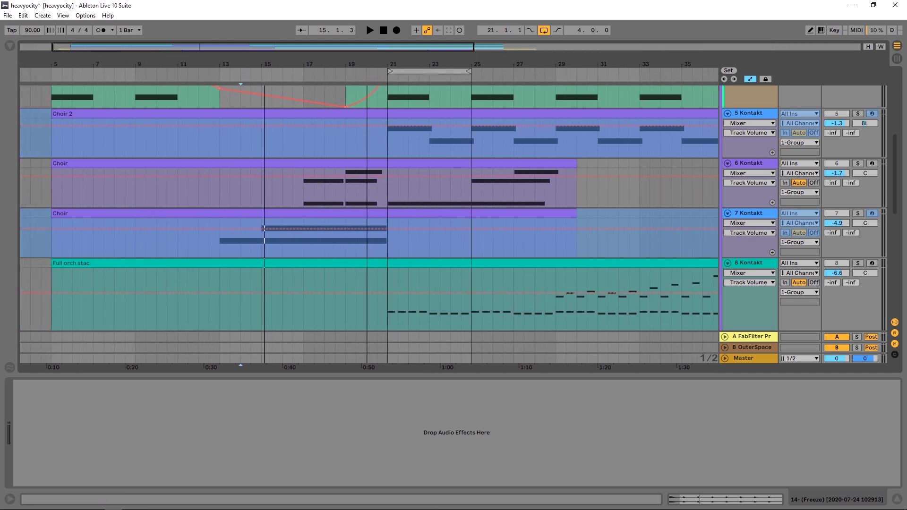
{"action": "key", "text": "minus"}
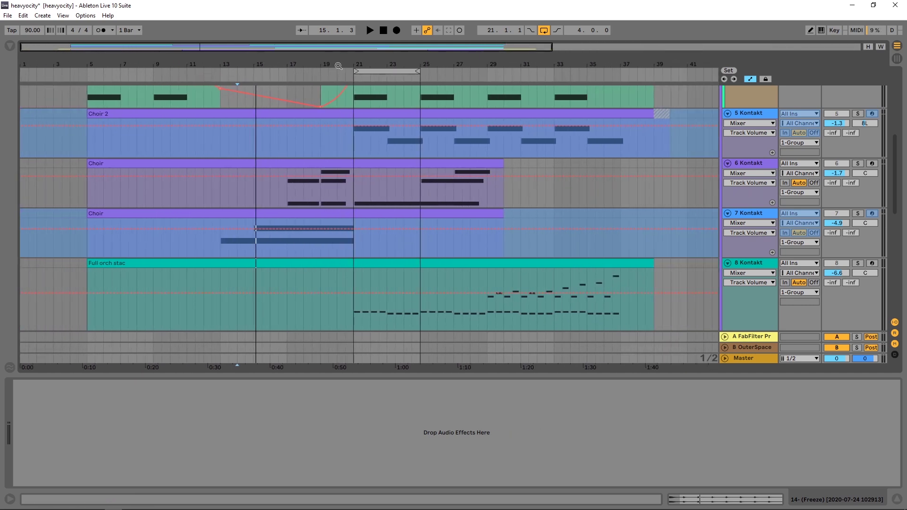